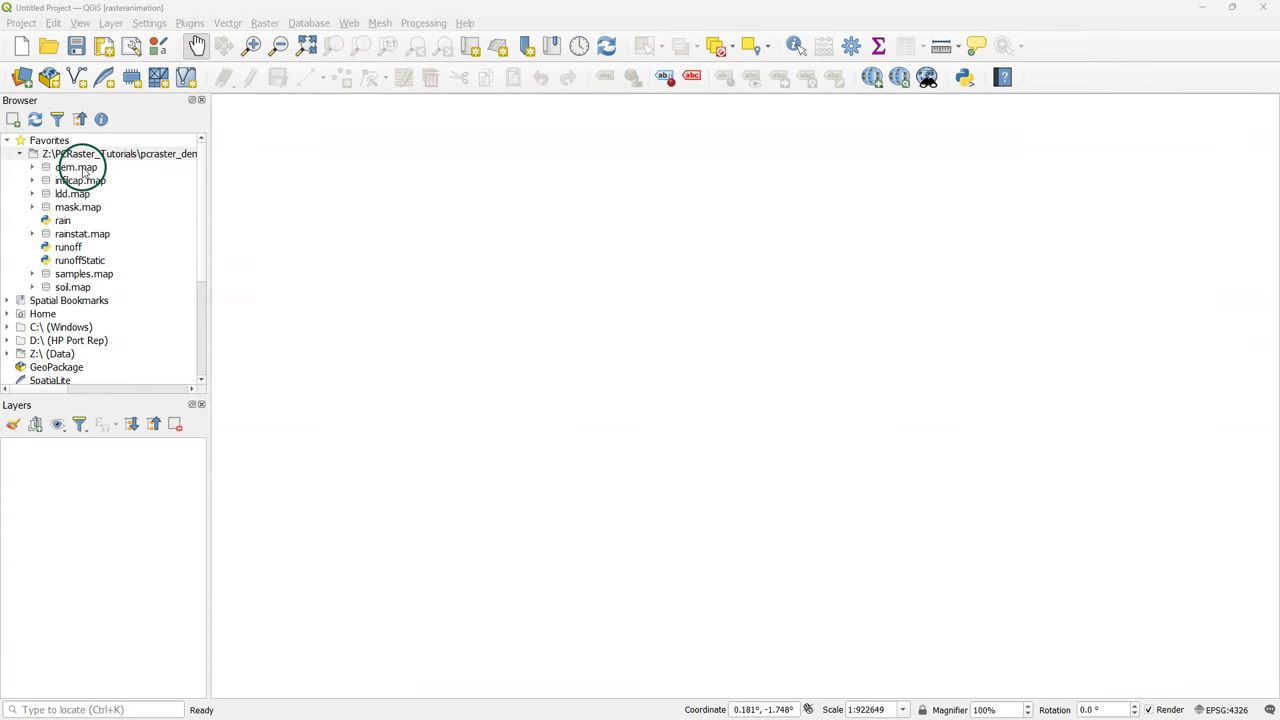
- Add dem.map and render it as a hillshade with bilinear zoomed-in resampling
{"action": "double_click", "coordinate": [85, 168]}
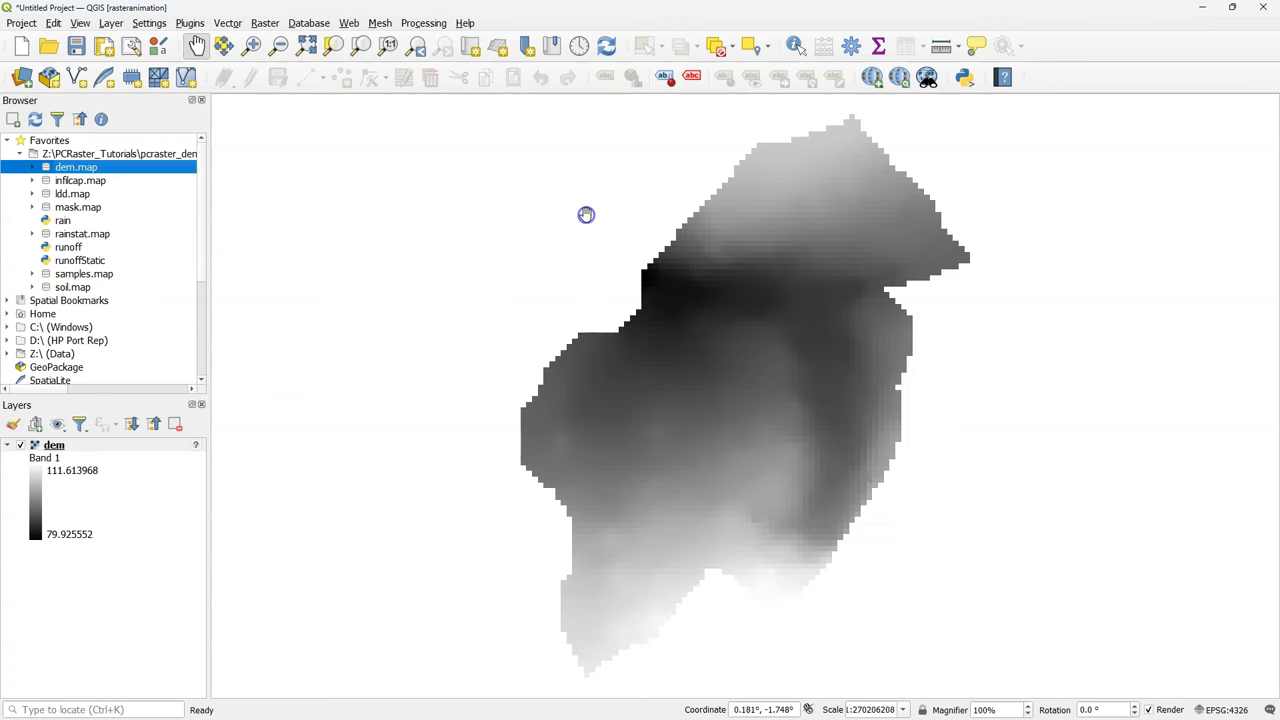
{"action": "left_click", "coordinate": [13, 426]}
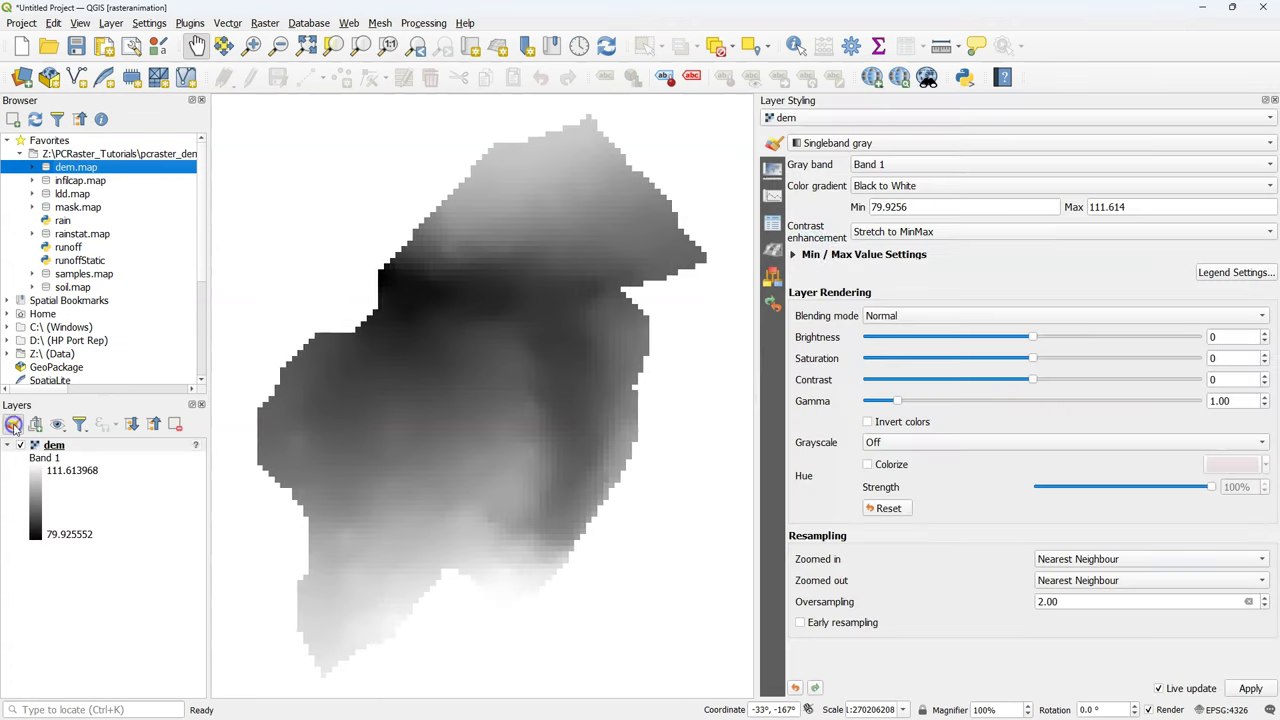
{"action": "left_click", "coordinate": [815, 140]}
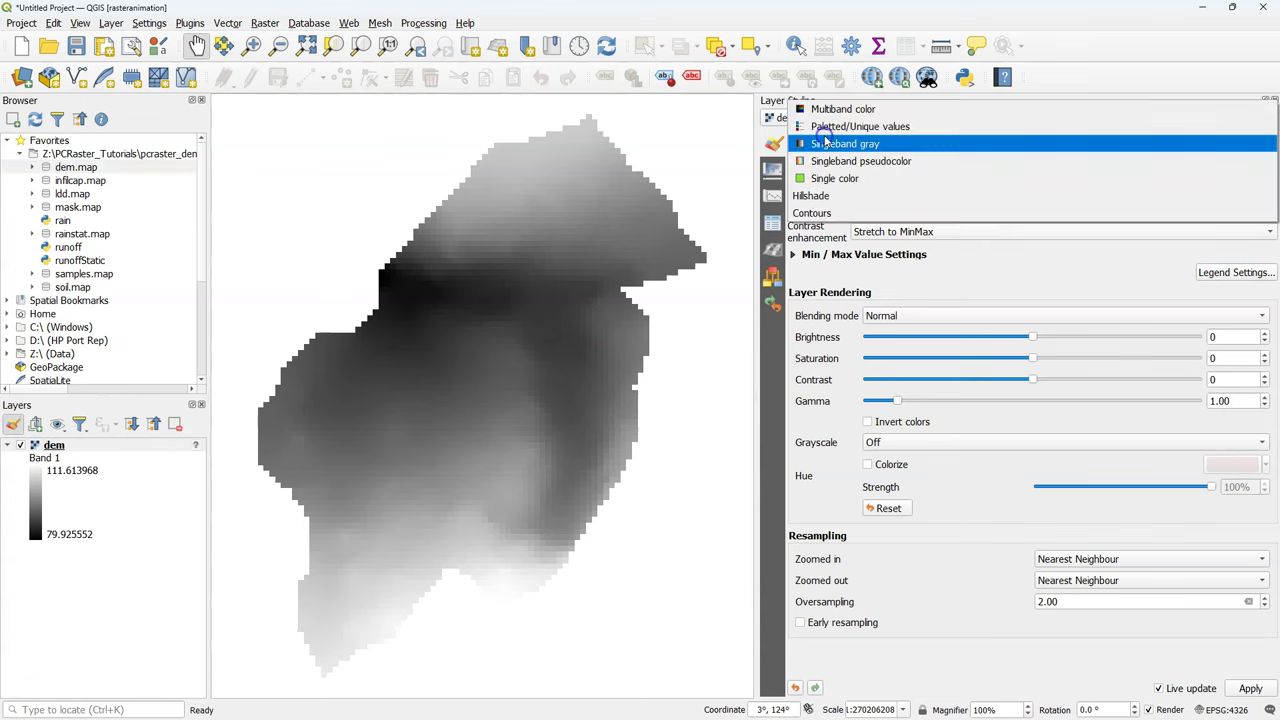
{"action": "left_click", "coordinate": [820, 196]}
{"action": "left_click", "coordinate": [1080, 597]}
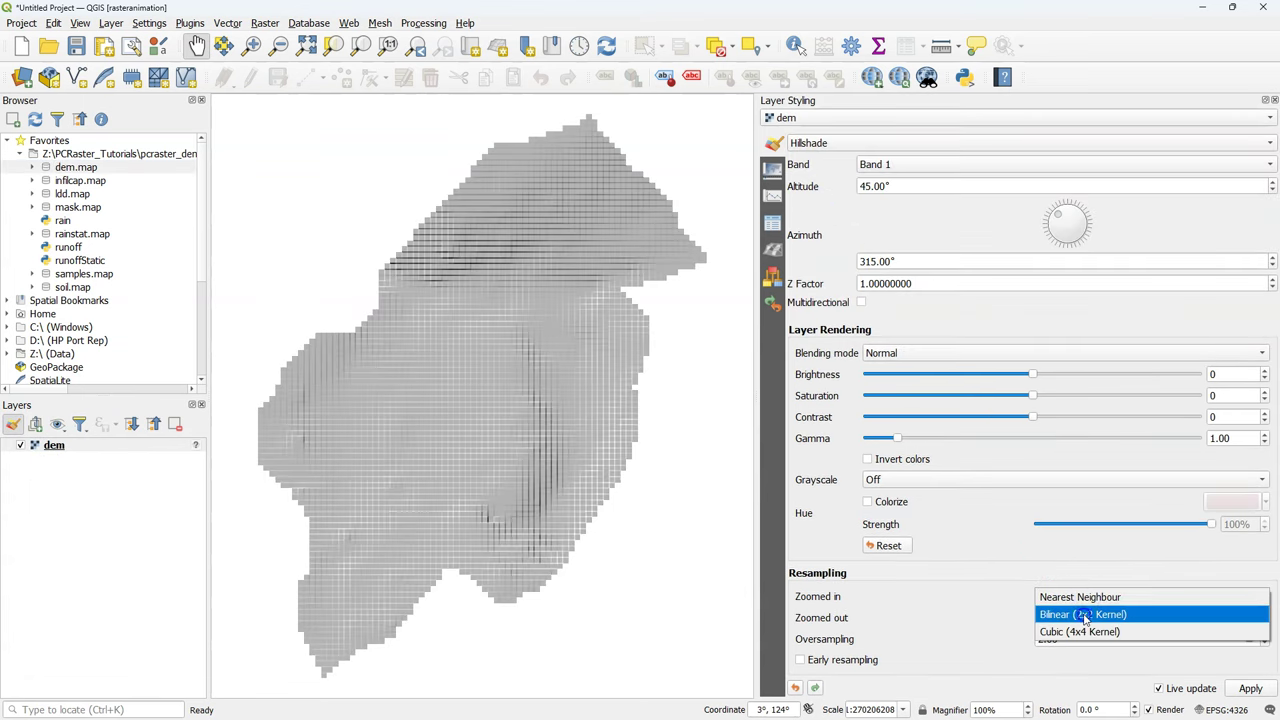
{"action": "left_click", "coordinate": [1085, 614]}
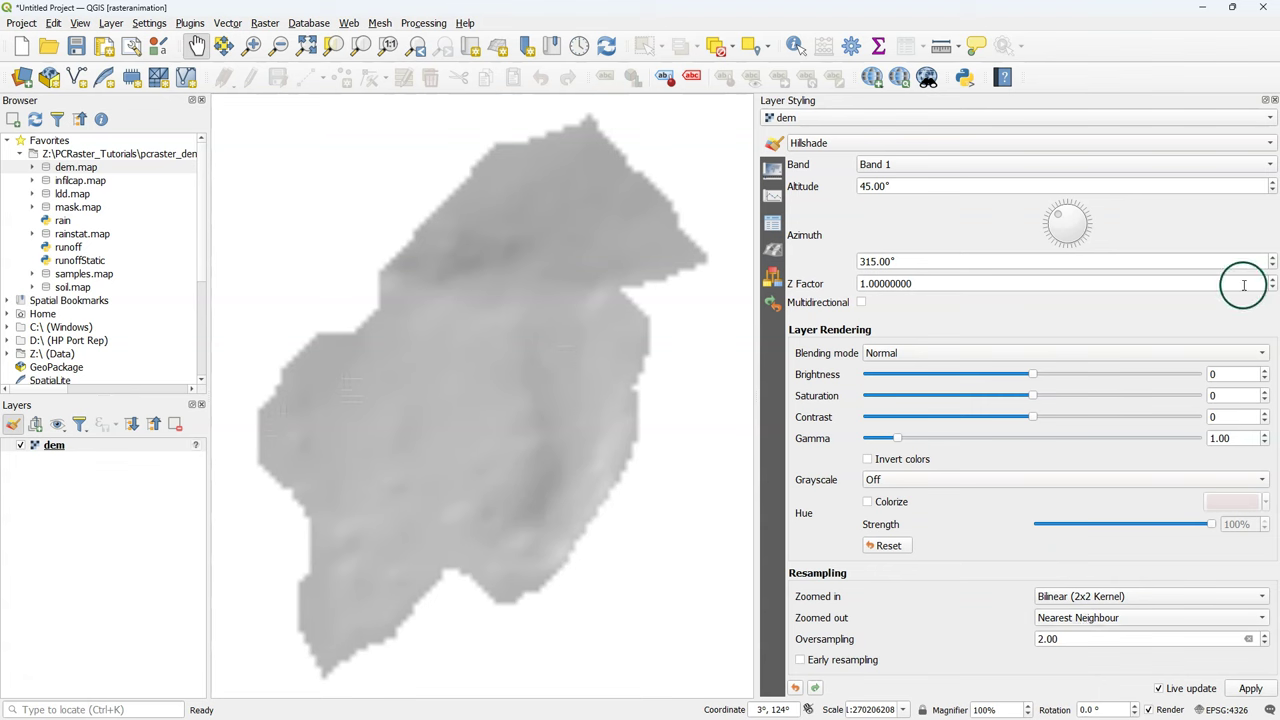
- Set the hillshade Z factor to 3
{"action": "left_click_drag", "start_coordinate": [963, 283], "coordinate": [714, 277]}
{"action": "type", "text": "3"}
{"action": "key", "text": "Return"}
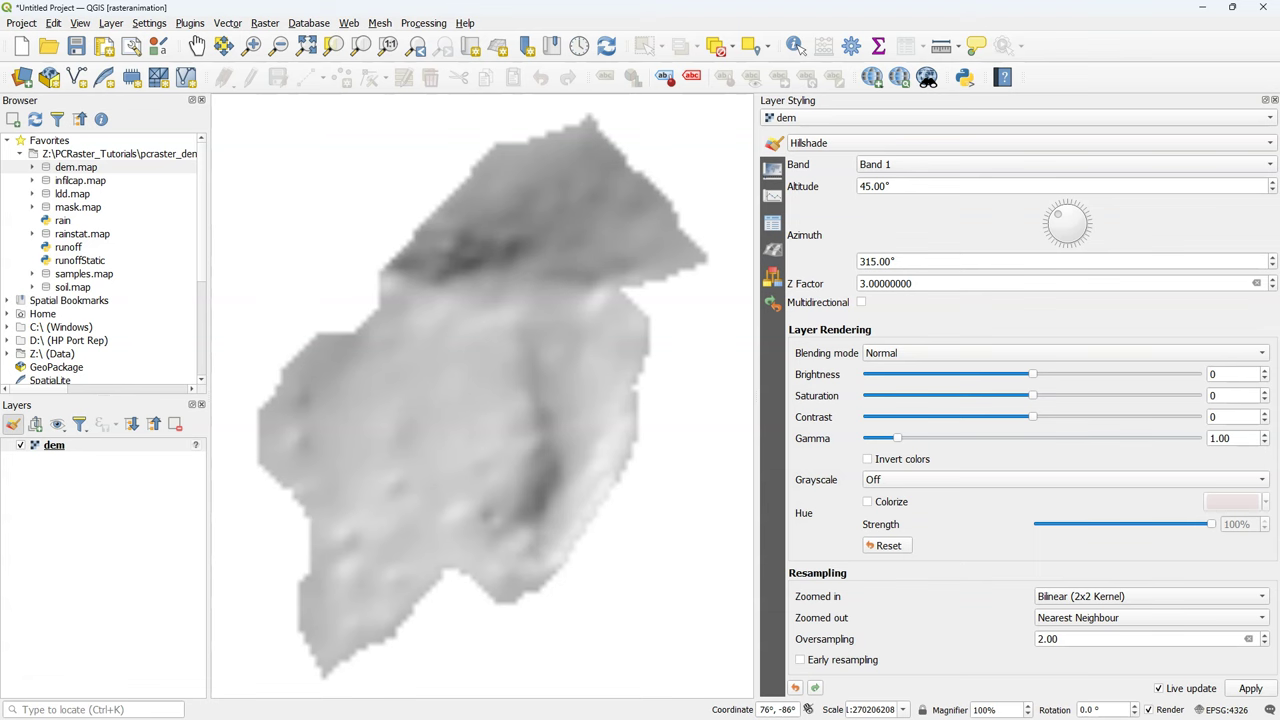
{"action": "right_click", "coordinate": [88, 154]}
- Open the deterministic data folder in File Explorer and scroll through the logrunof.001–.028 maps
{"action": "left_click", "coordinate": [152, 287]}
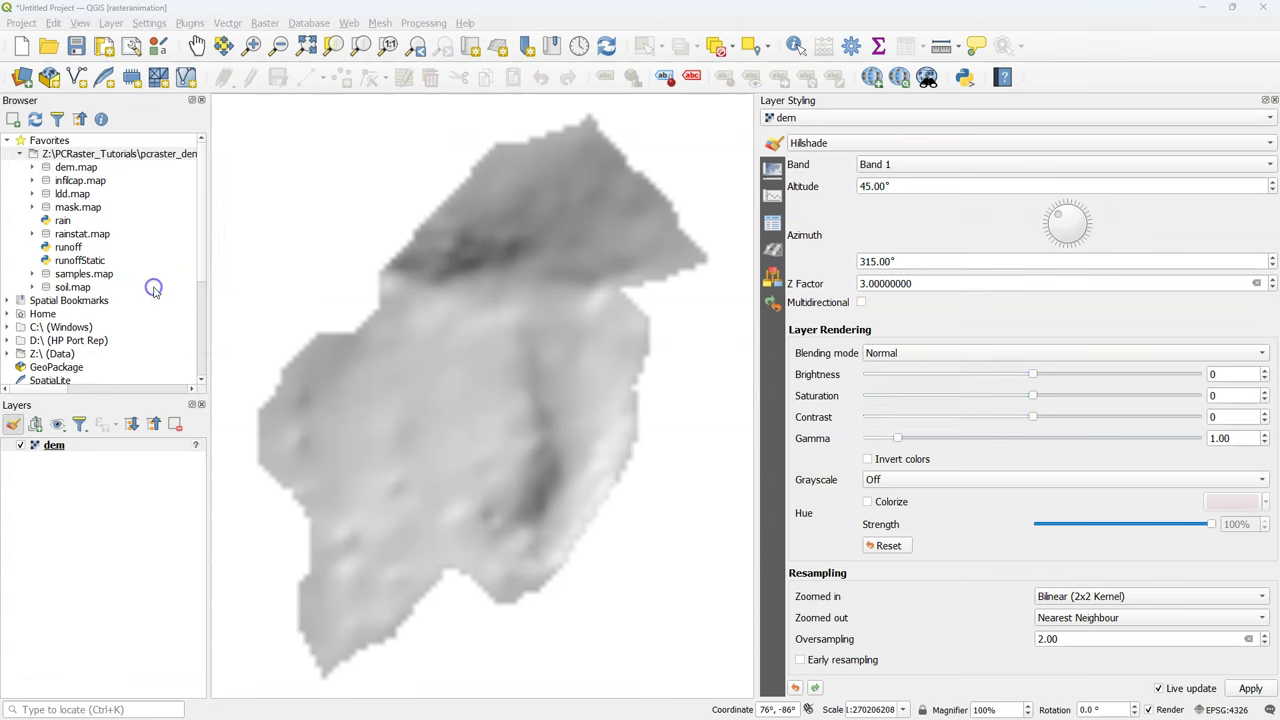
{"action": "scroll", "coordinate": [517, 355], "scroll_direction": "up", "scroll_amount": 5}
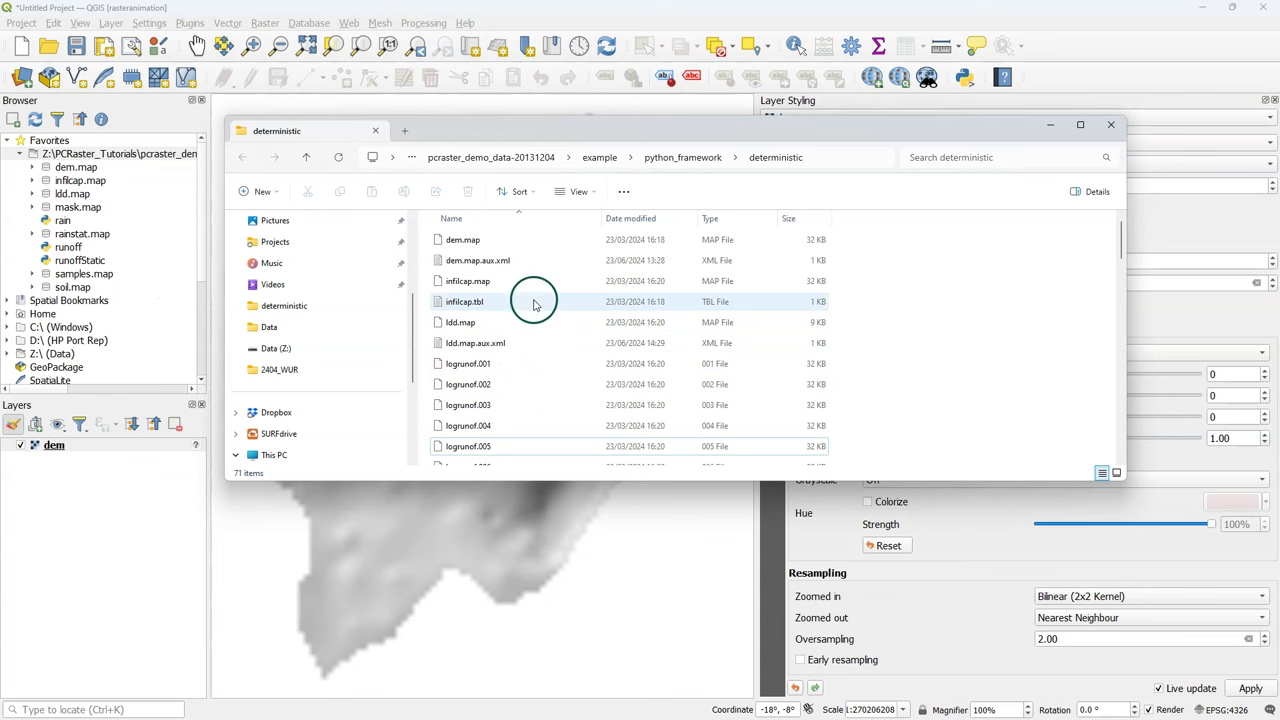
{"action": "scroll", "coordinate": [510, 335], "scroll_direction": "down", "scroll_amount": 5}
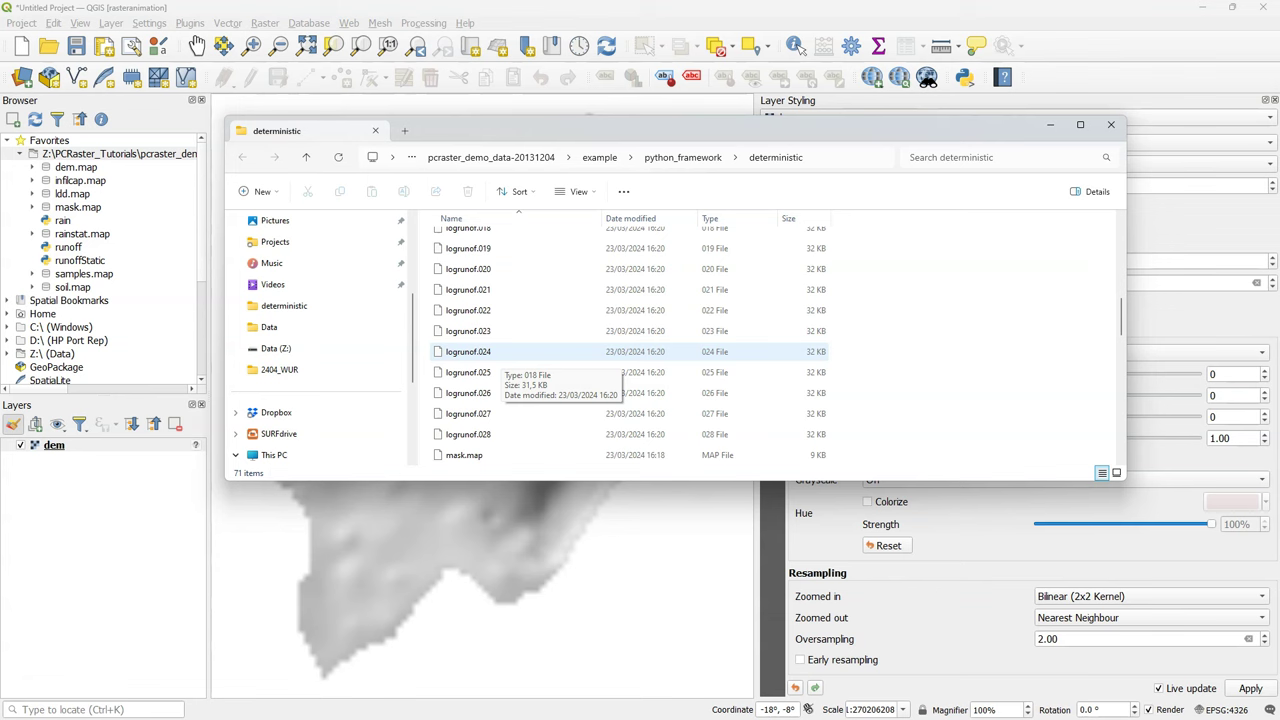
{"action": "scroll", "coordinate": [495, 352], "scroll_direction": "up", "scroll_amount": 7}
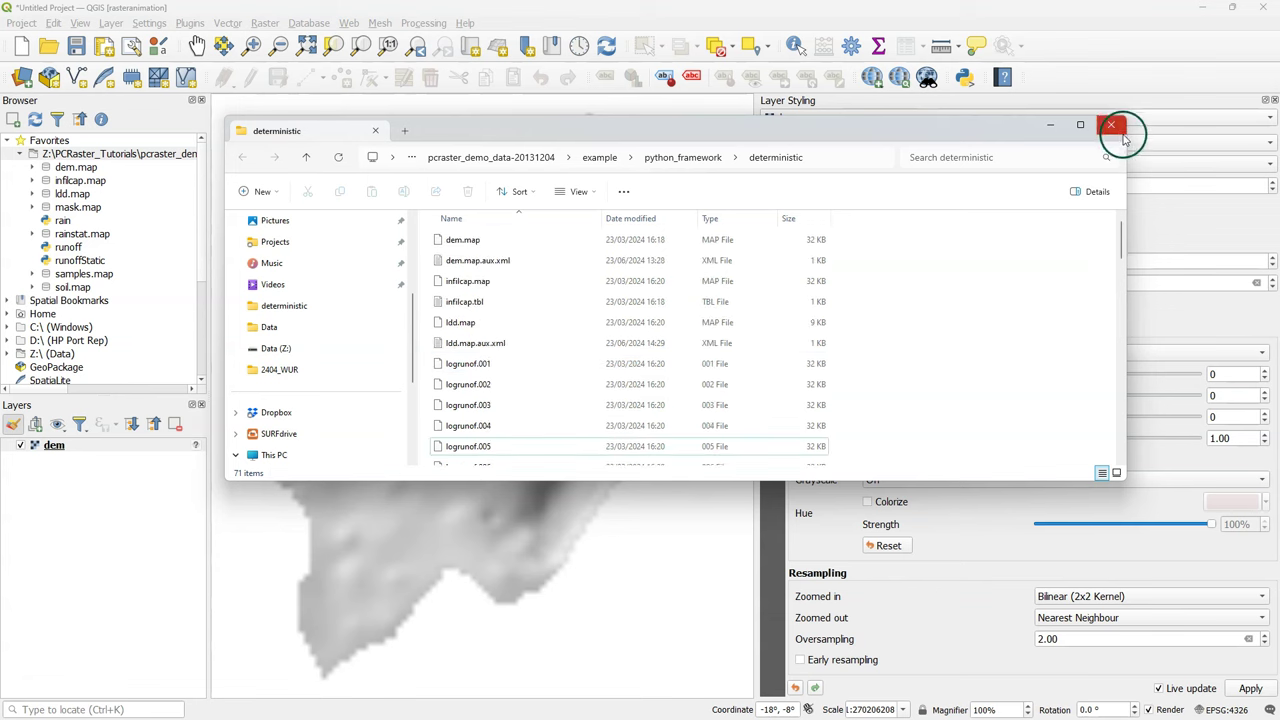
- Return to QGIS and open Raster > Miscellaneous > Build Virtual Raster
{"action": "left_click", "coordinate": [1051, 127]}
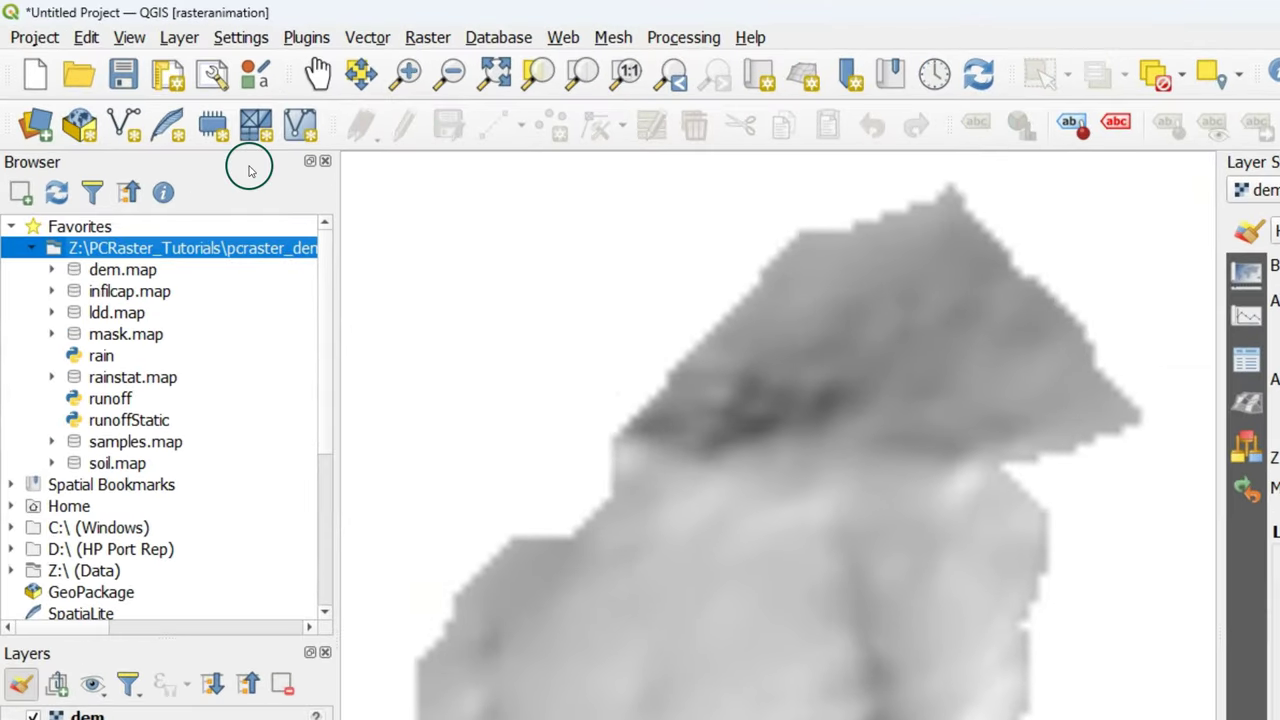
{"action": "left_click", "coordinate": [429, 37]}
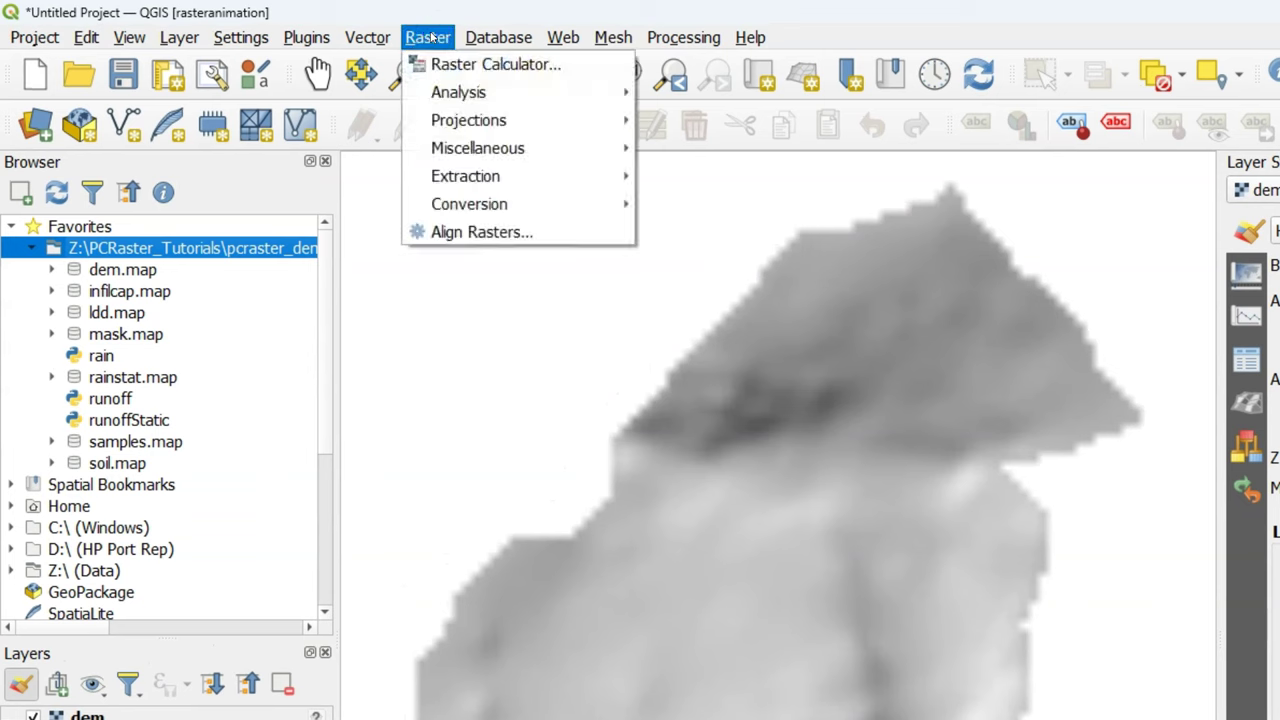
{"action": "mouse_move", "coordinate": [540, 148]}
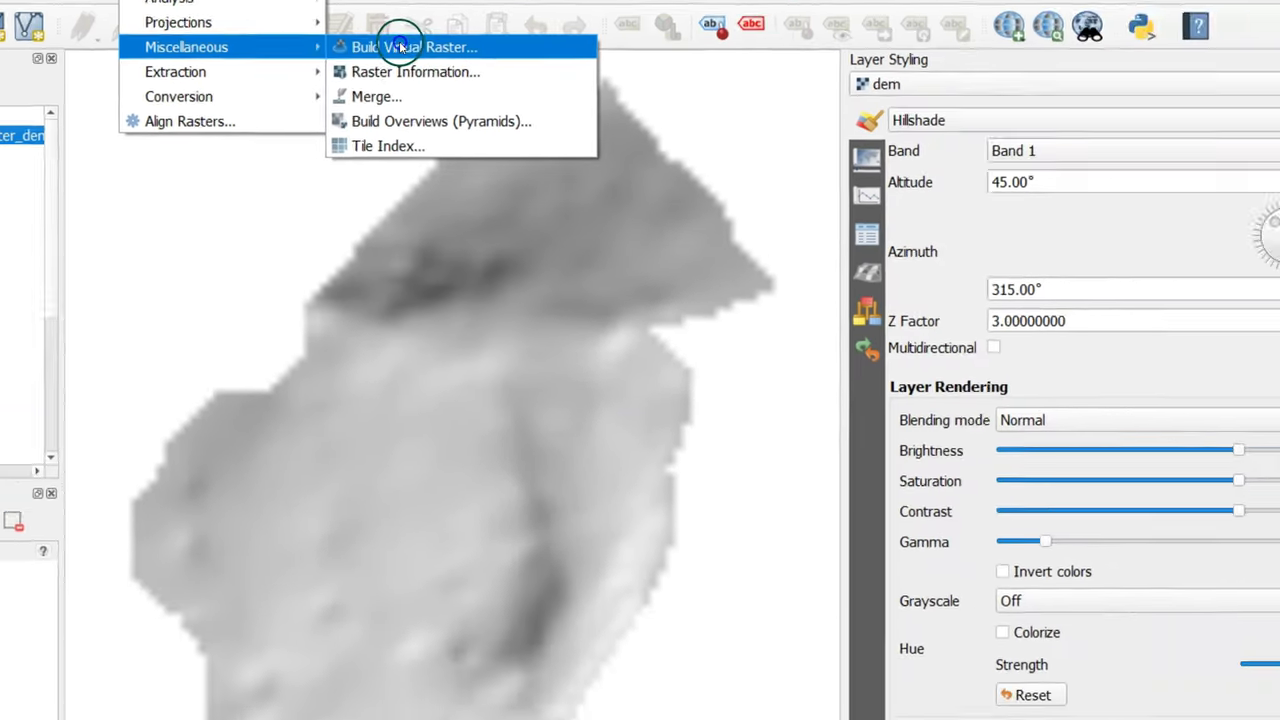
{"action": "left_click", "coordinate": [735, 148]}
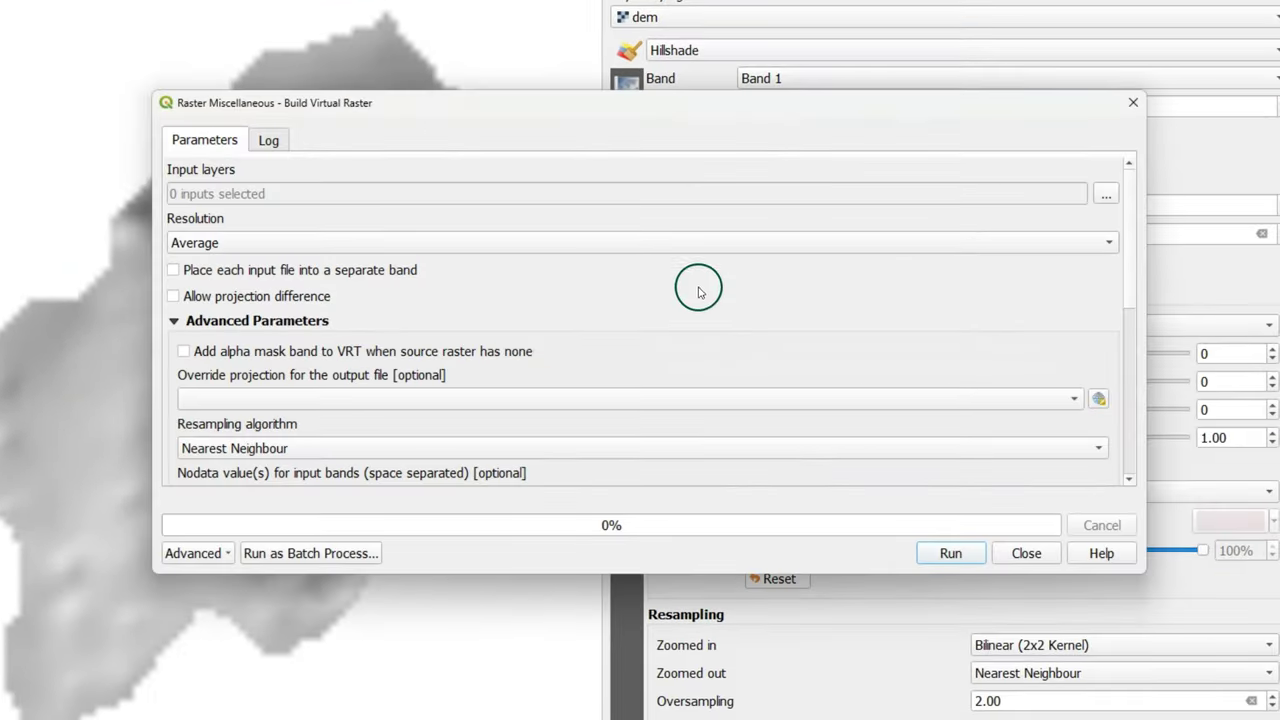
- Add logrunof.001 through logrunof.028 as the virtual raster's input layers
{"action": "left_click", "coordinate": [1106, 194]}
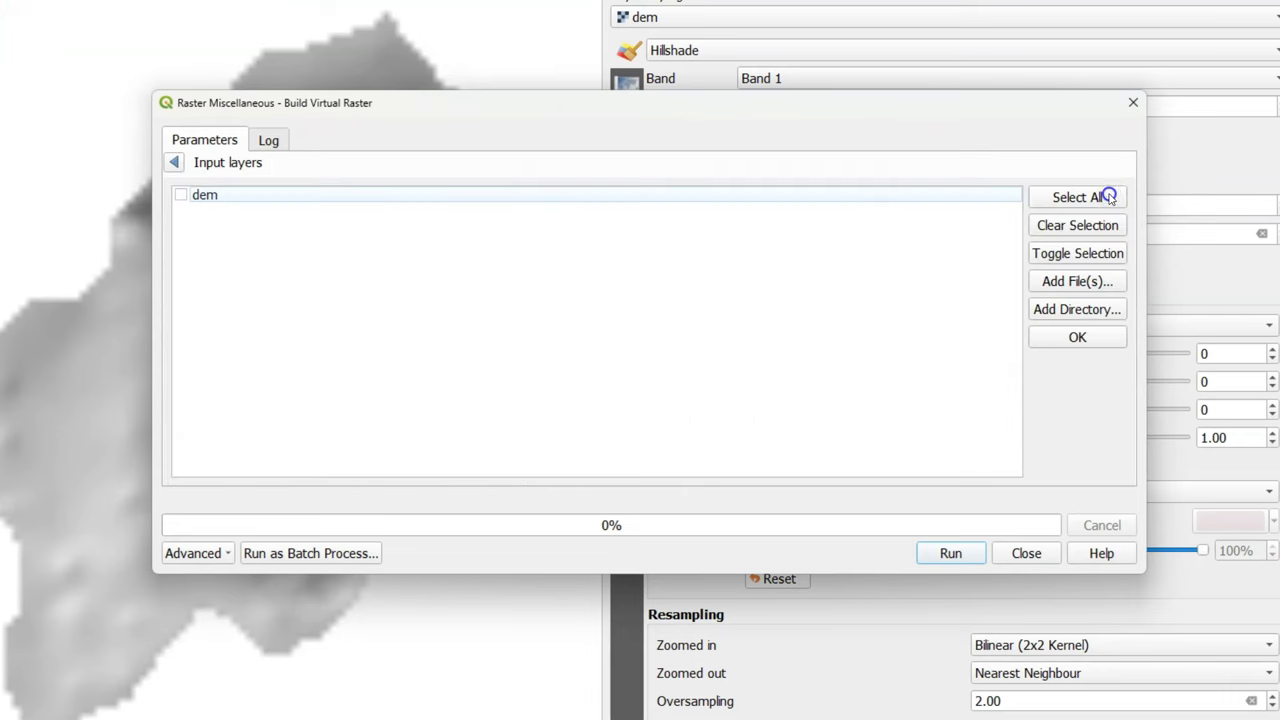
{"action": "left_click", "coordinate": [1077, 281]}
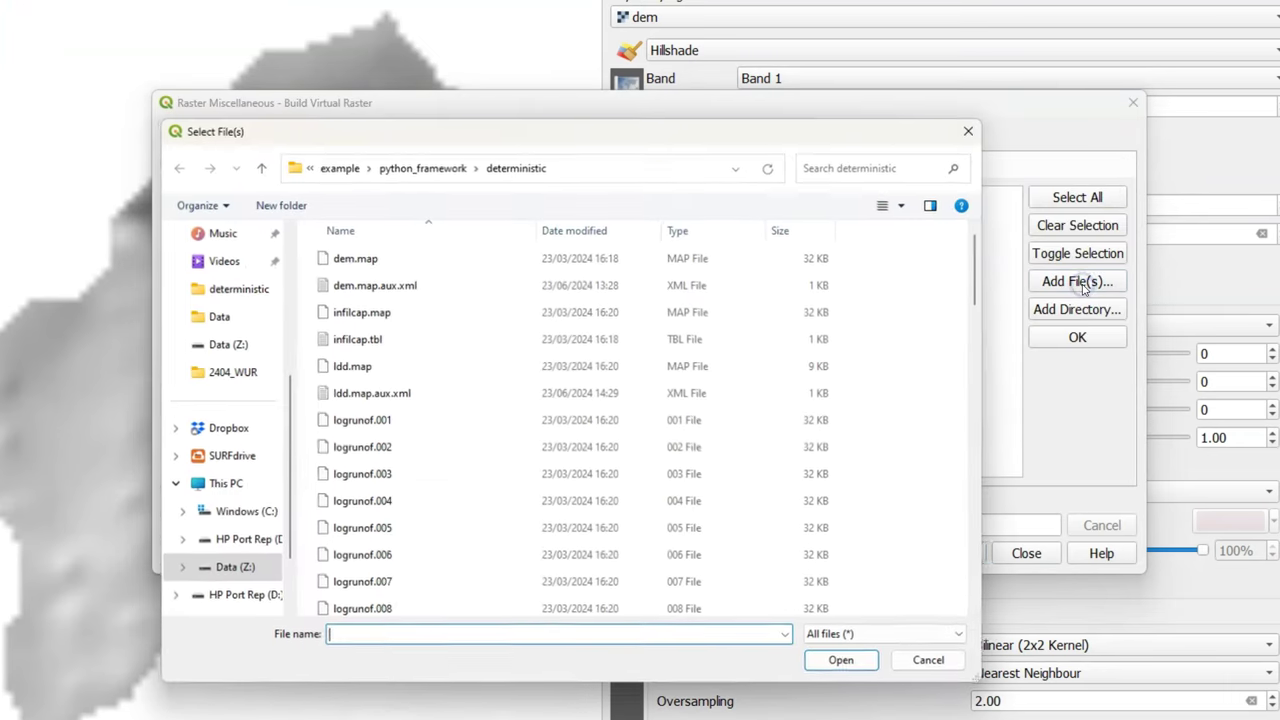
{"action": "left_click", "coordinate": [343, 420]}
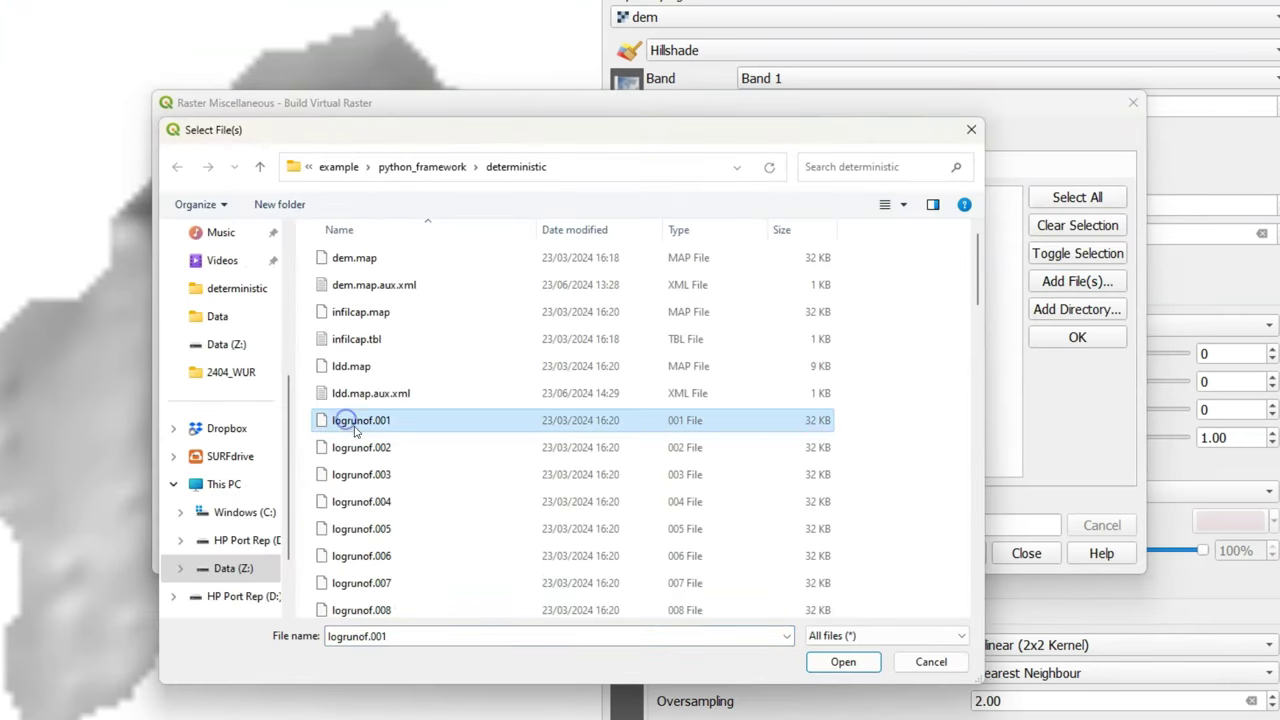
{"action": "scroll", "coordinate": [363, 507], "scroll_direction": "down", "scroll_amount": 1}
{"action": "scroll", "coordinate": [363, 507], "scroll_direction": "down", "scroll_amount": 7}
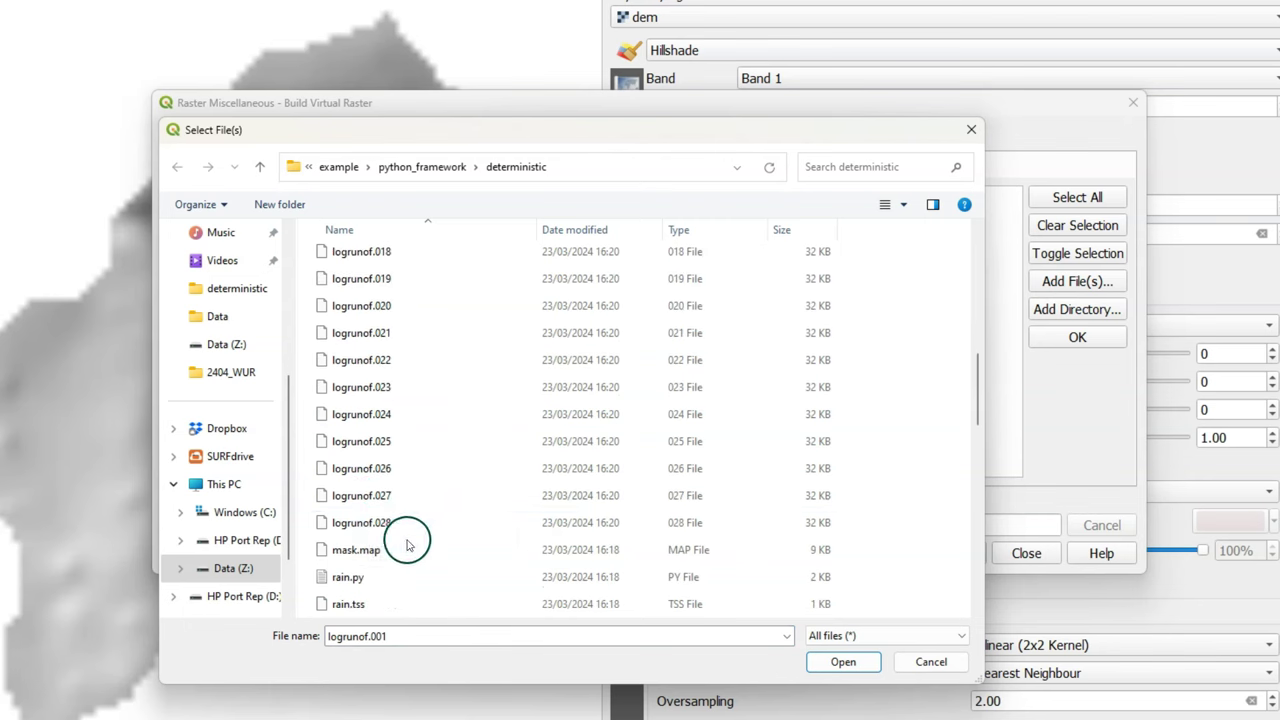
{"action": "left_click", "coordinate": [373, 527], "text": "shift"}
{"action": "left_click", "coordinate": [841, 662]}
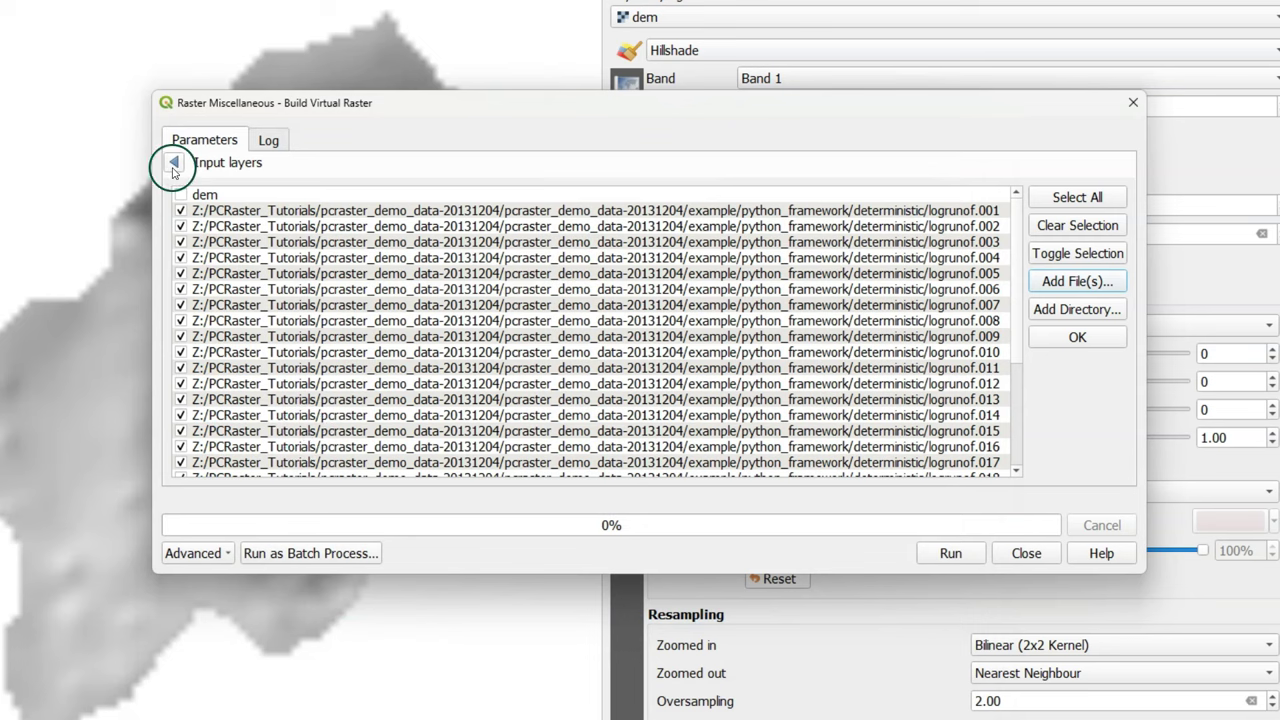
- Place each runoff map in a separate band, leaving the output projection unchanged
{"action": "left_click", "coordinate": [177, 160]}
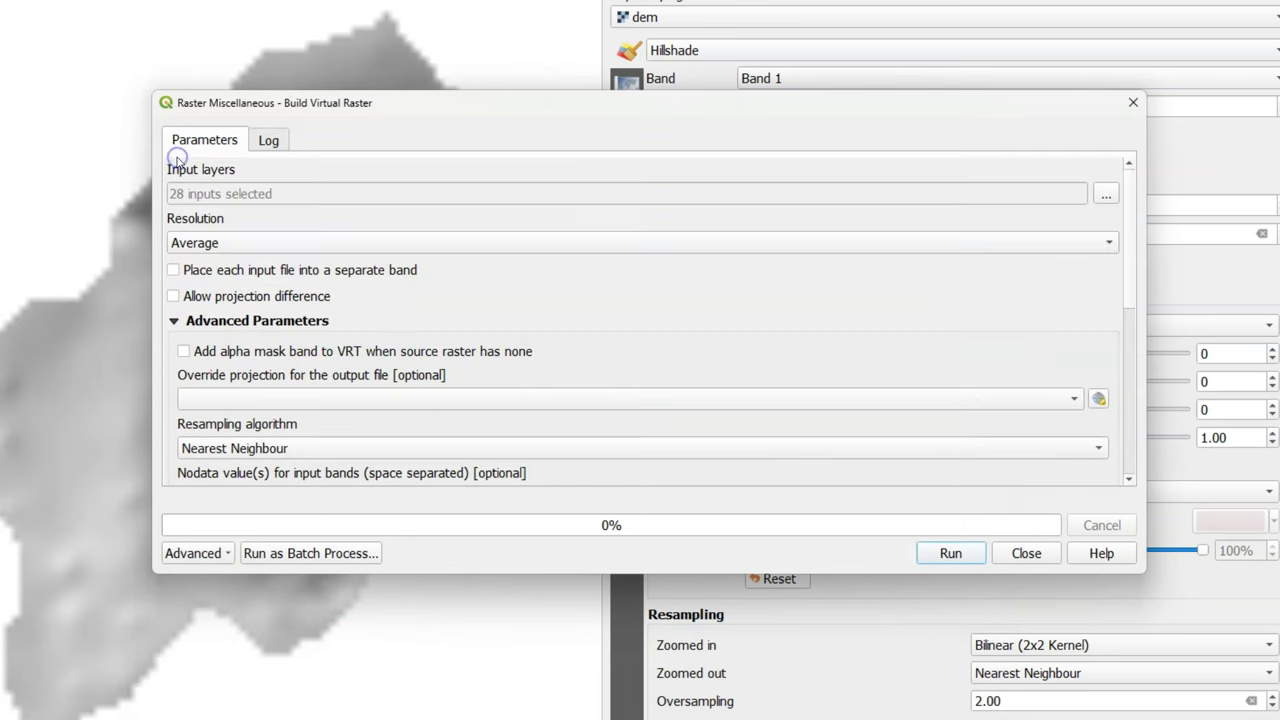
{"action": "left_click", "coordinate": [173, 270]}
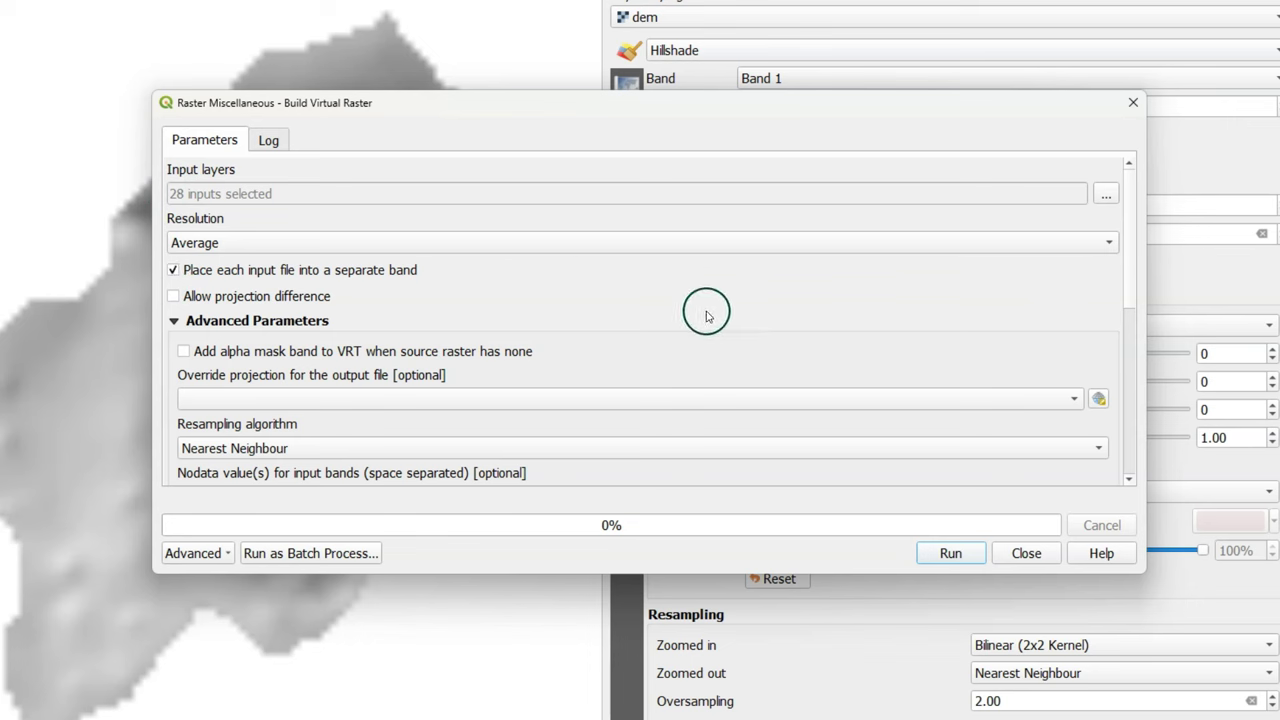
{"action": "left_click", "coordinate": [940, 399]}
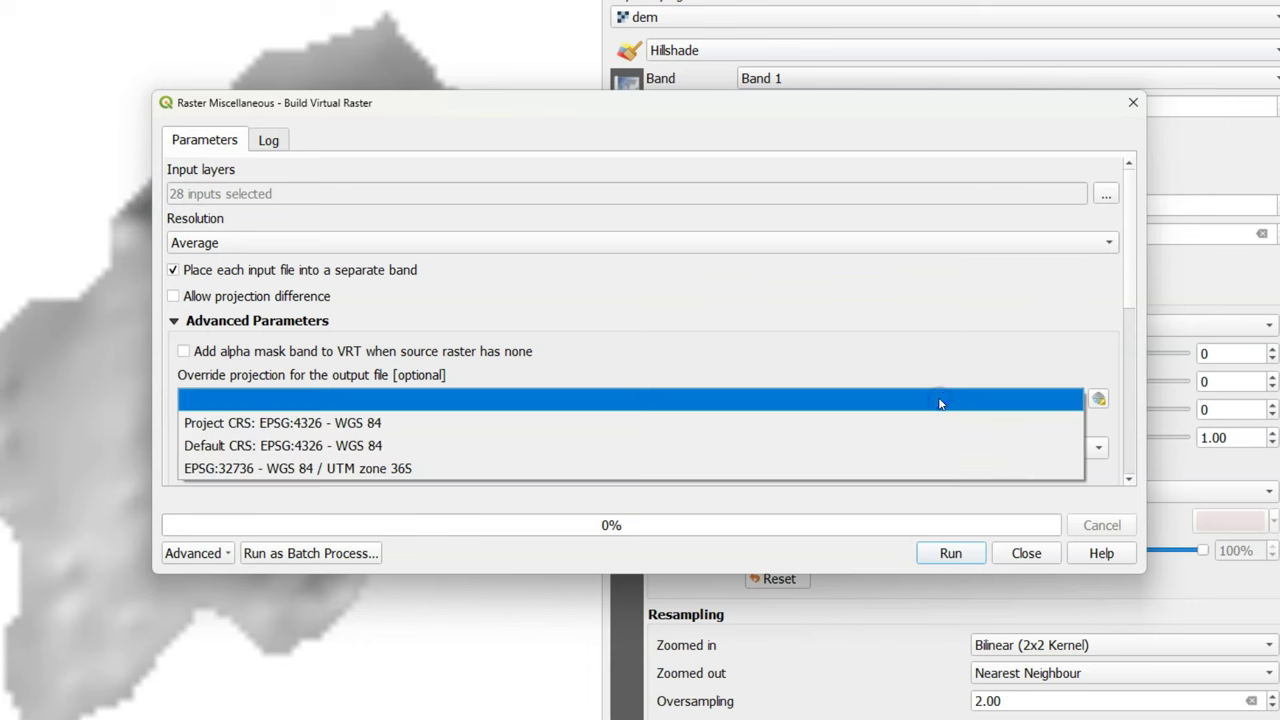
{"action": "left_click", "coordinate": [940, 403]}
{"action": "scroll", "coordinate": [1130, 300], "scroll_direction": "down", "scroll_amount": 1}
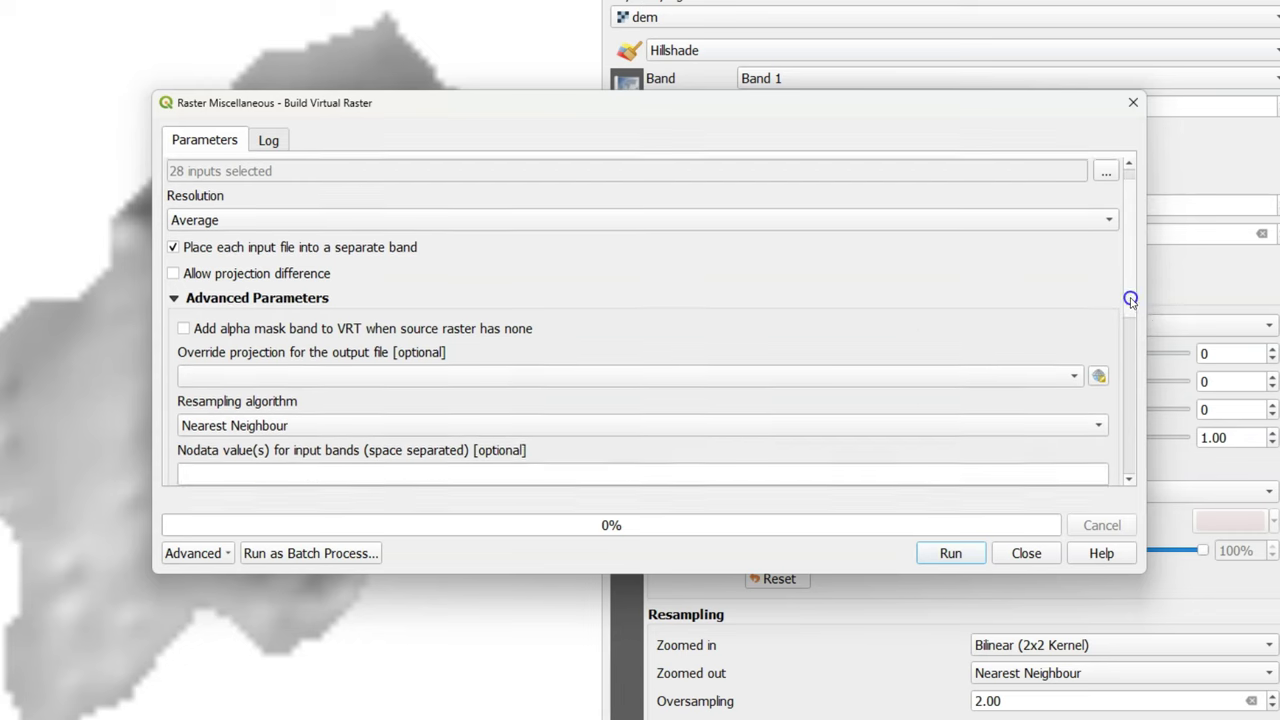
{"action": "left_click_drag", "start_coordinate": [1130, 300], "coordinate": [1130, 414]}
- Save the output as logrunoff.vrt in the deterministic folder and run the build
{"action": "left_click", "coordinate": [1105, 313]}
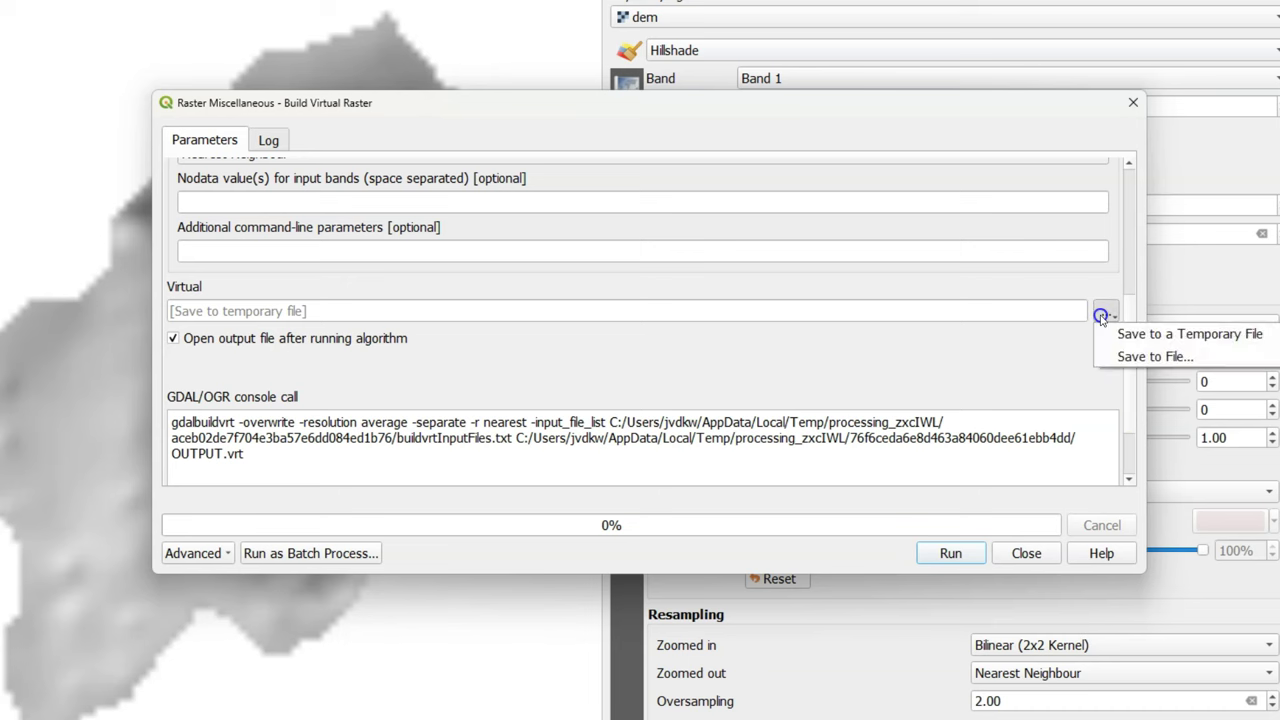
{"action": "left_click", "coordinate": [1136, 362]}
{"action": "type", "text": "logrunoff"}
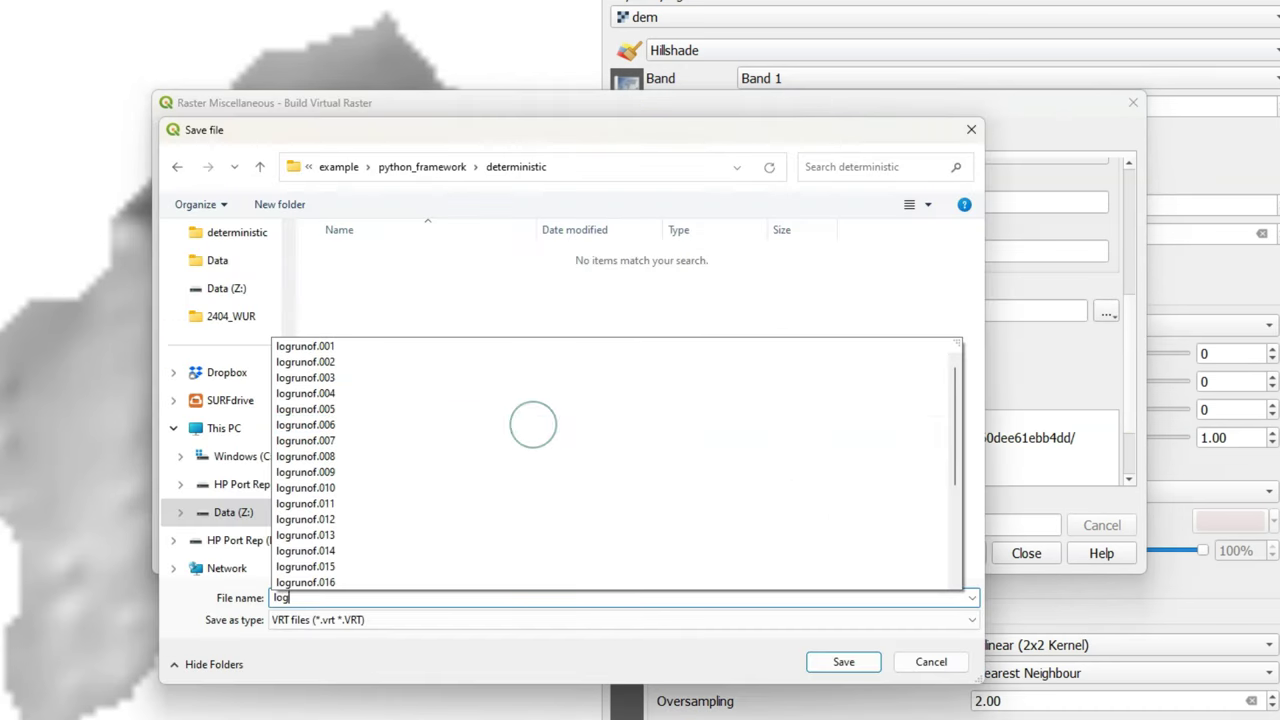
{"action": "left_click", "coordinate": [838, 662]}
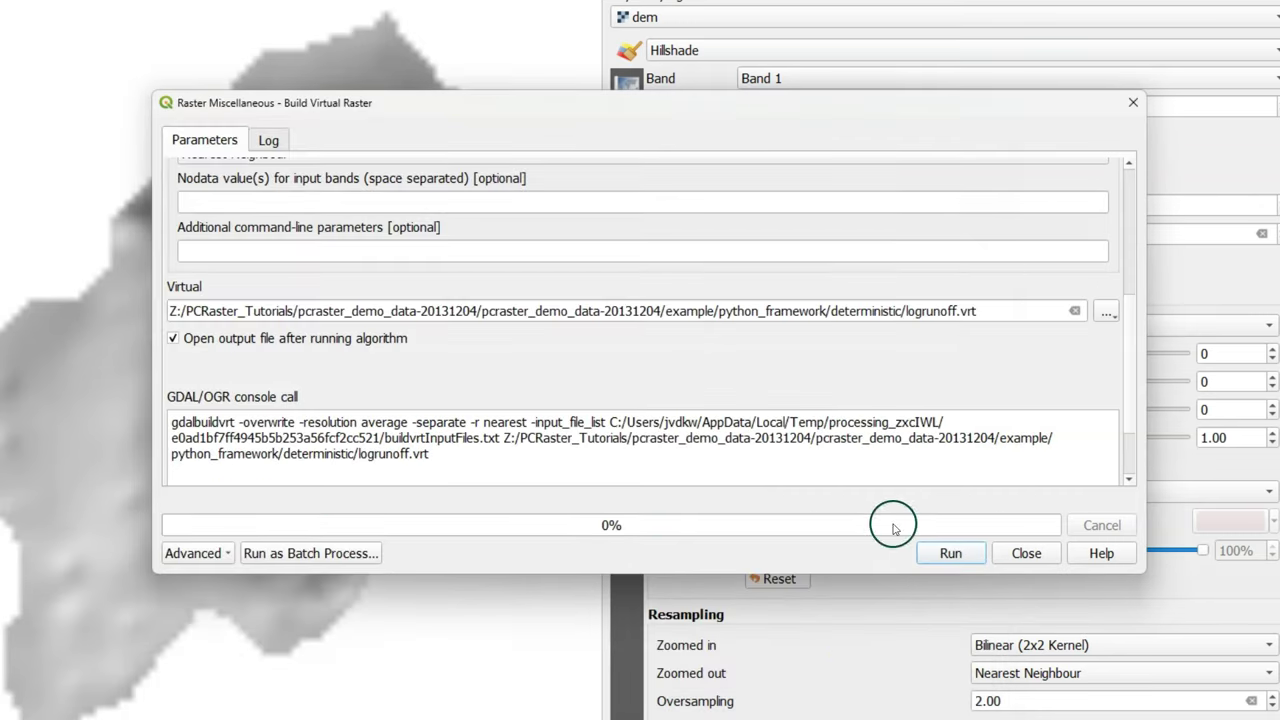
{"action": "left_click", "coordinate": [948, 553]}
{"action": "left_click", "coordinate": [1036, 553]}
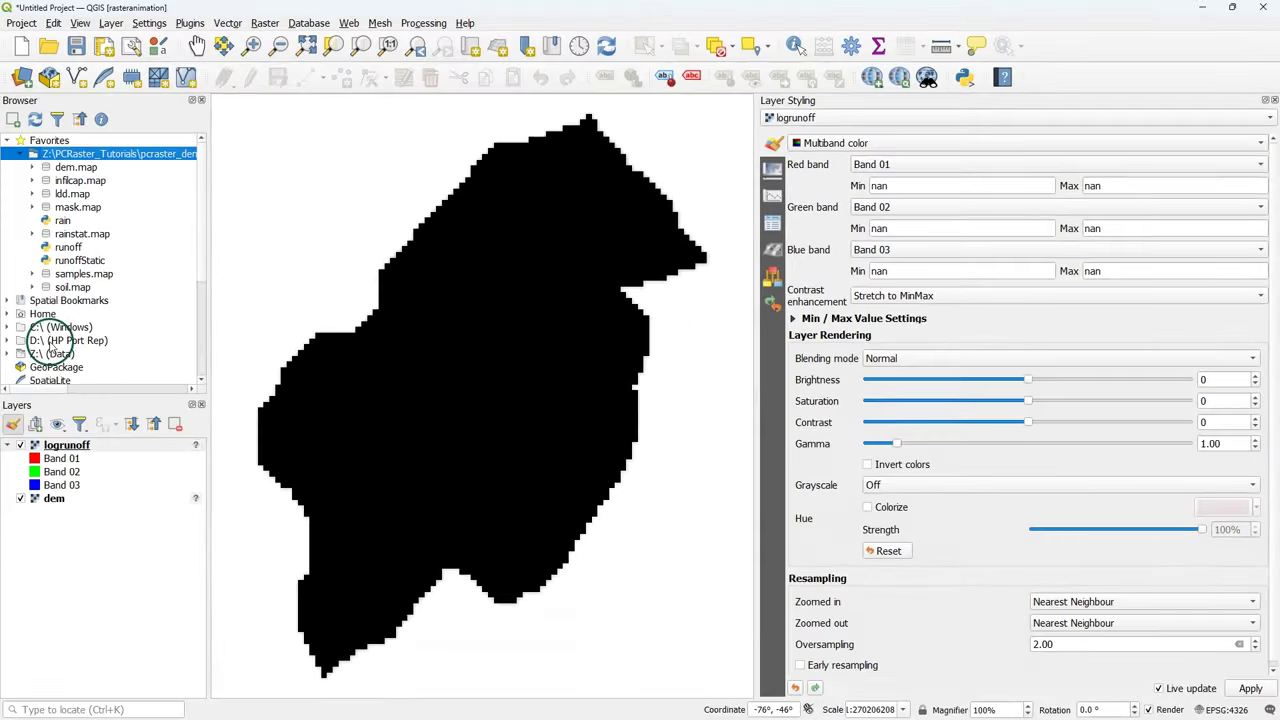
- Render logrunoff as singleband pseudocolor, switching the displayed band from 15 to 16
{"action": "left_click", "coordinate": [70, 446]}
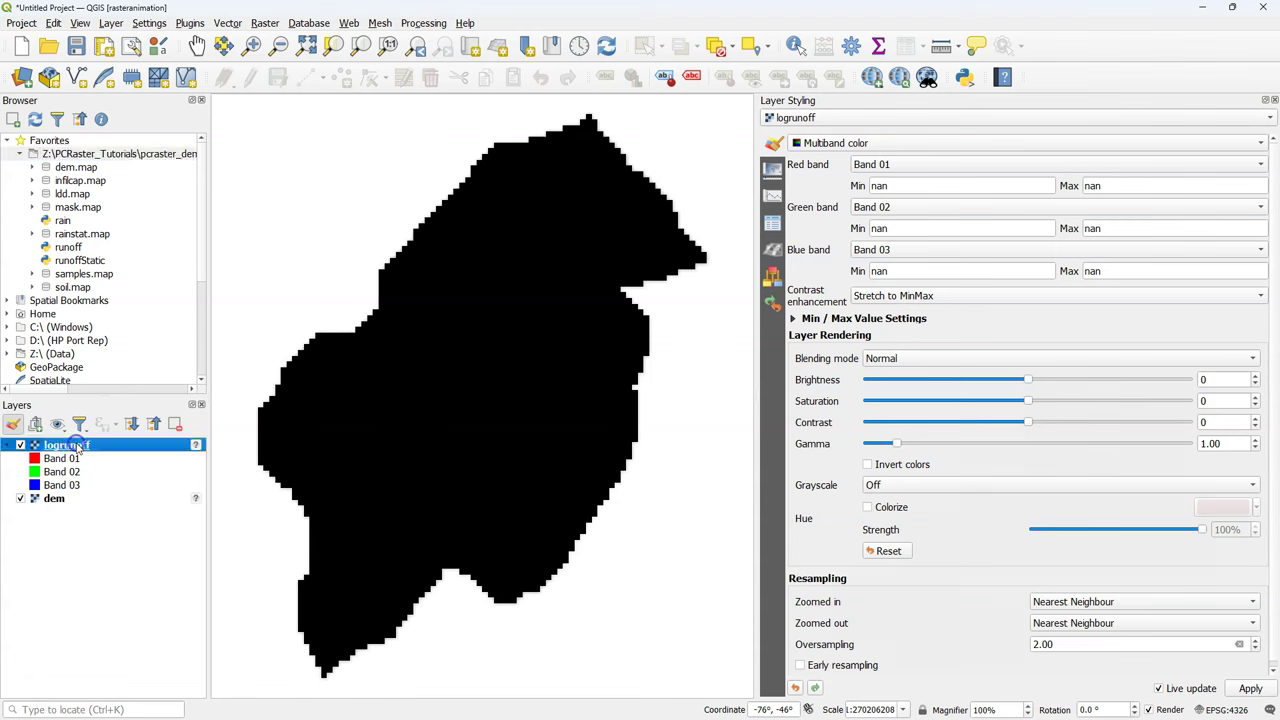
{"action": "left_click", "coordinate": [924, 146]}
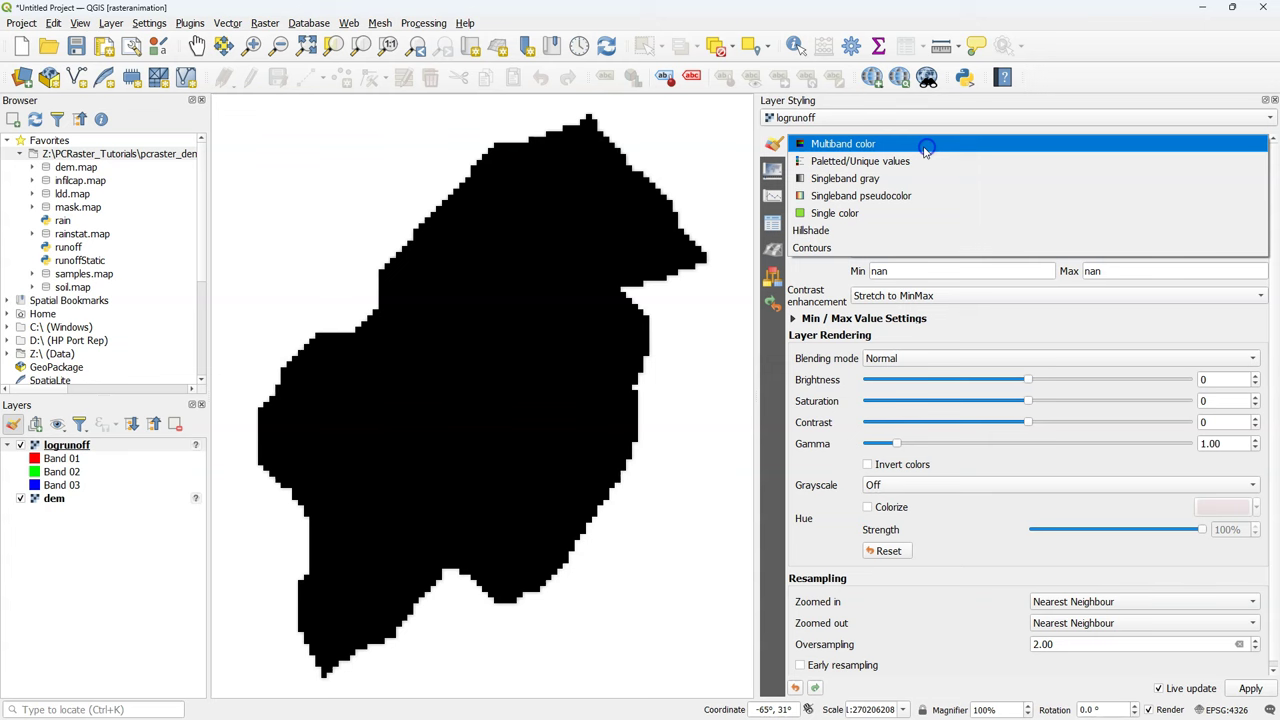
{"action": "left_click", "coordinate": [911, 197]}
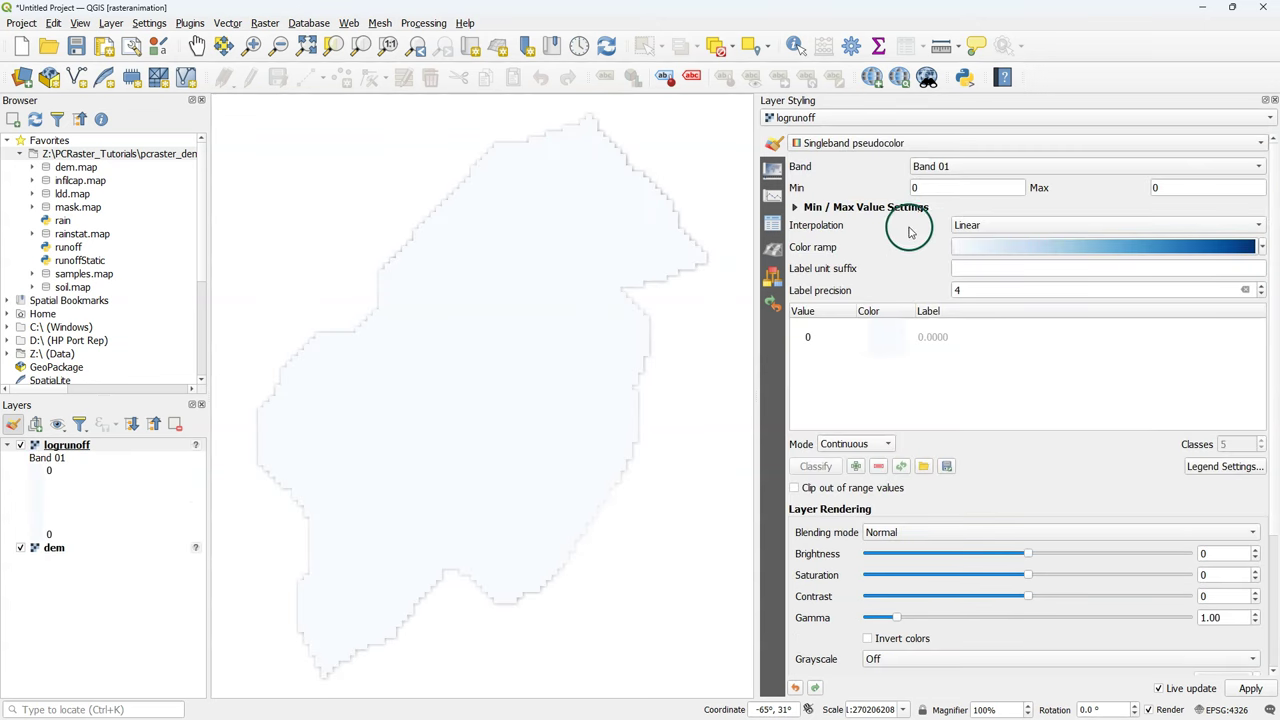
{"action": "left_click", "coordinate": [991, 169]}
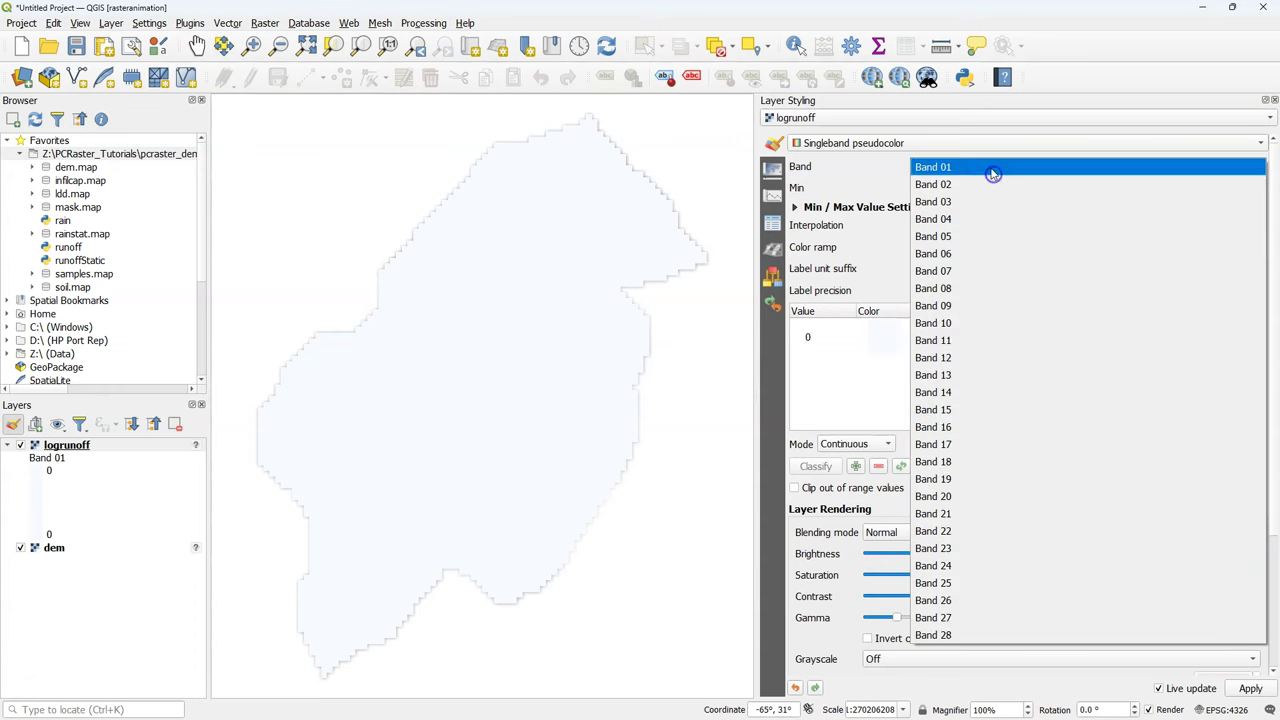
{"action": "left_click", "coordinate": [945, 410]}
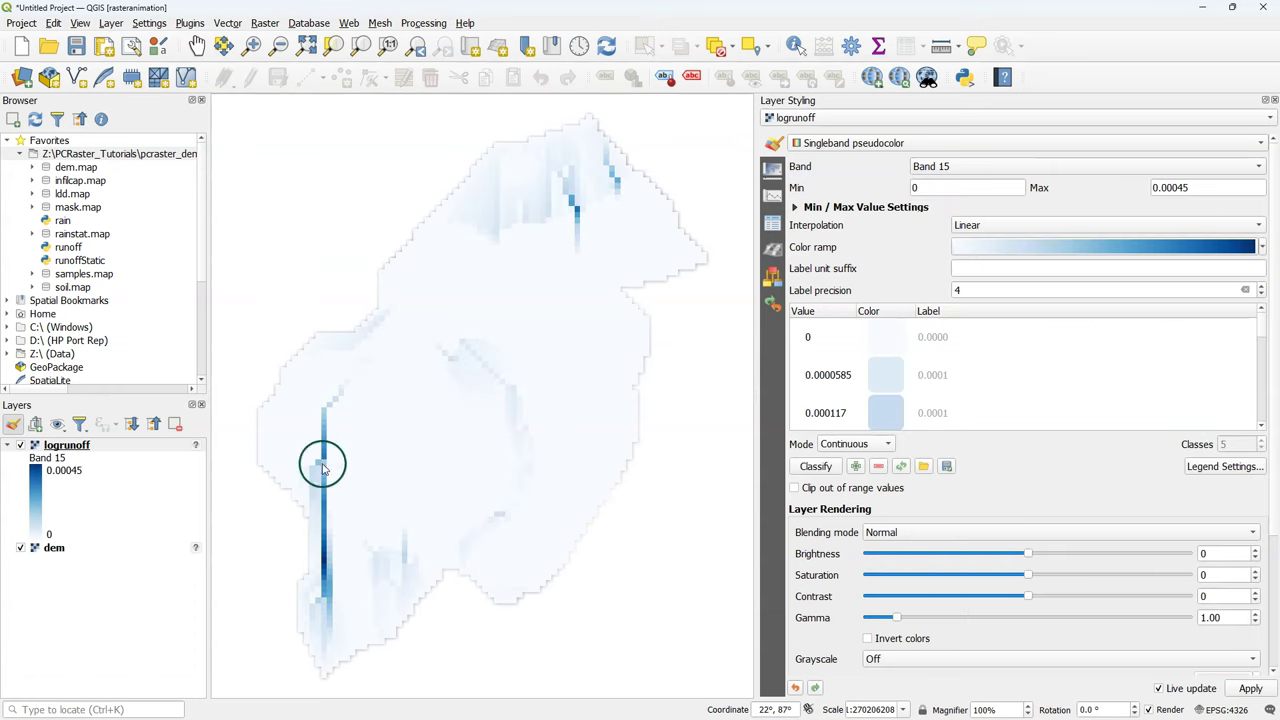
{"action": "left_click", "coordinate": [990, 166]}
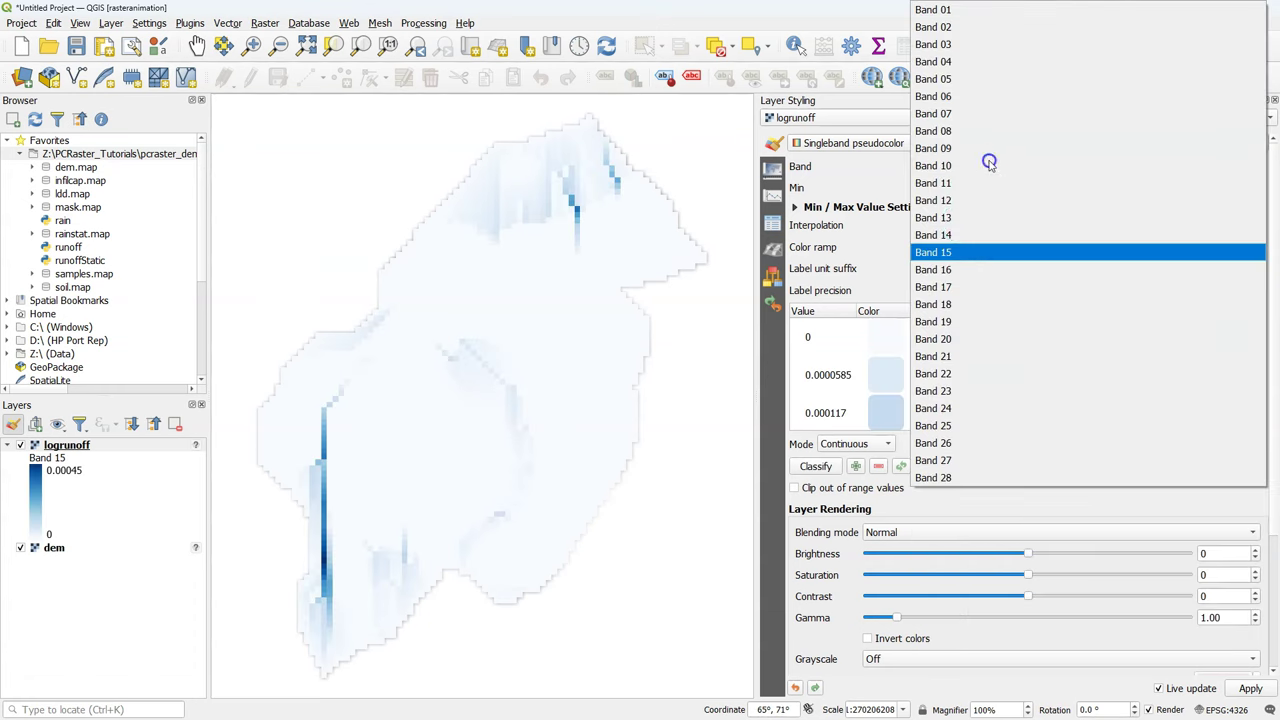
{"action": "left_click", "coordinate": [945, 272]}
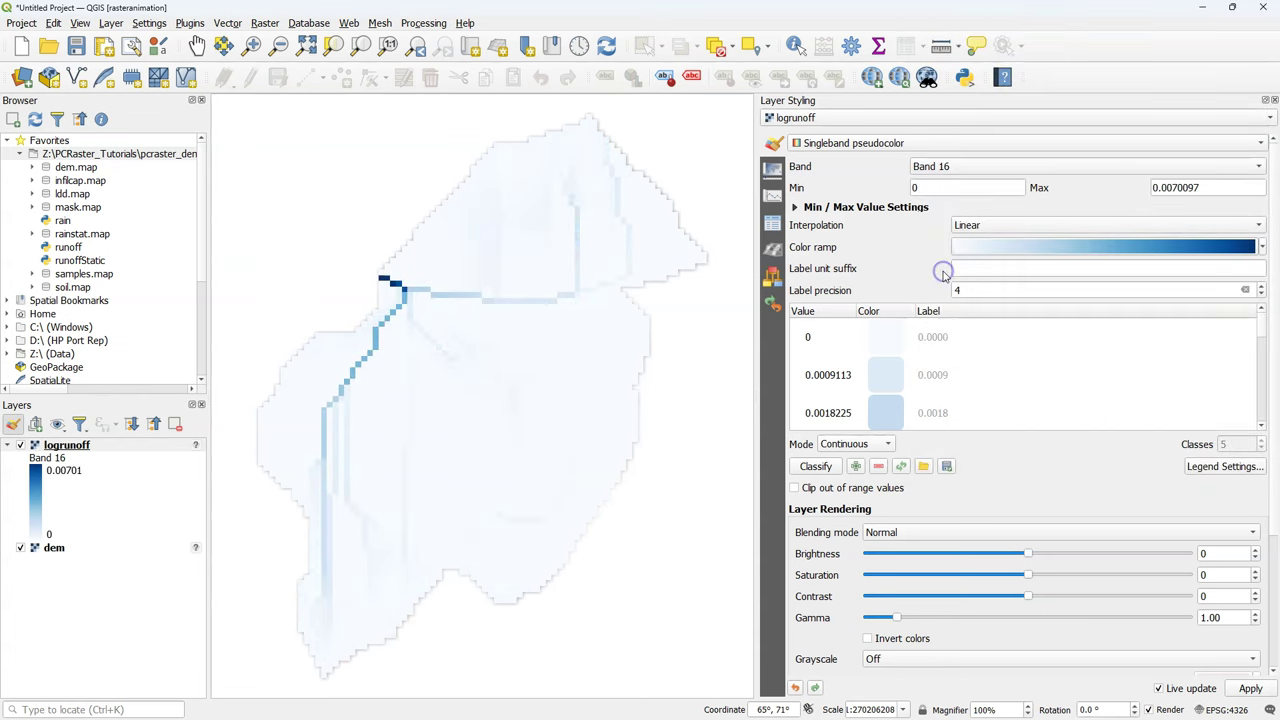
- Make the 0 runoff class colour fully transparent with 0% opacity
{"action": "double_click", "coordinate": [890, 342]}
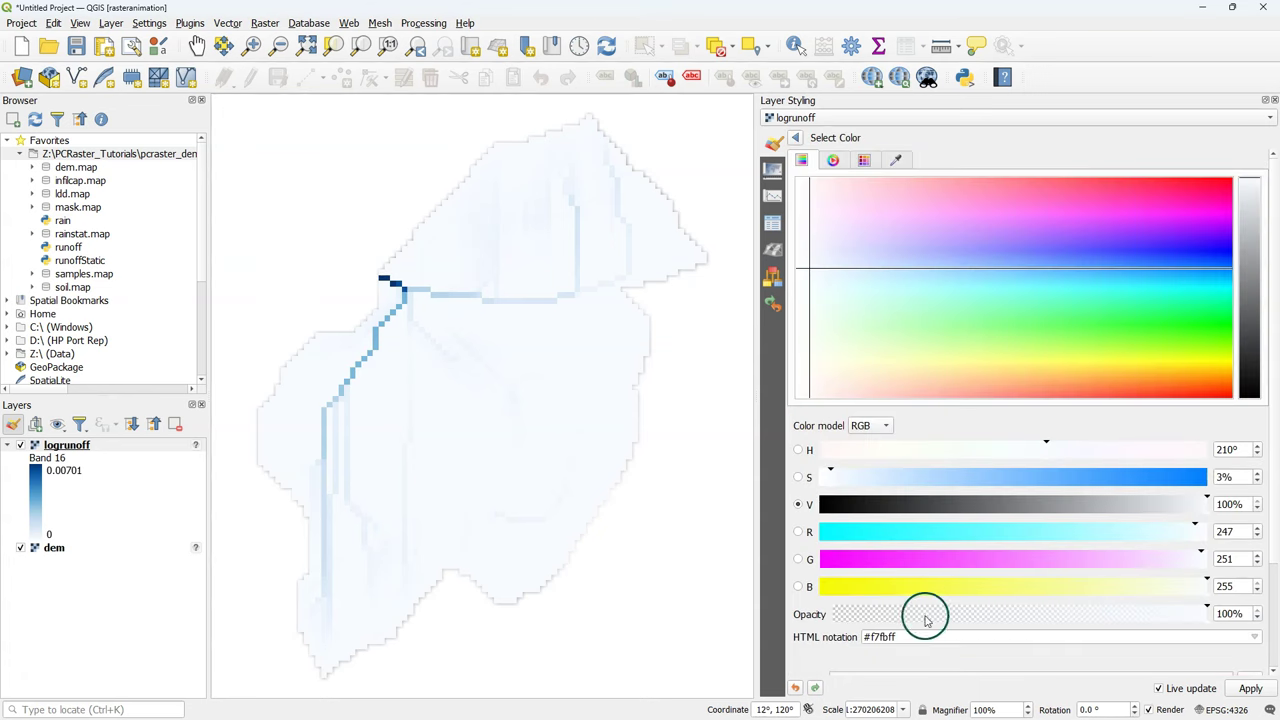
{"action": "left_click_drag", "start_coordinate": [1207, 607], "coordinate": [811, 617]}
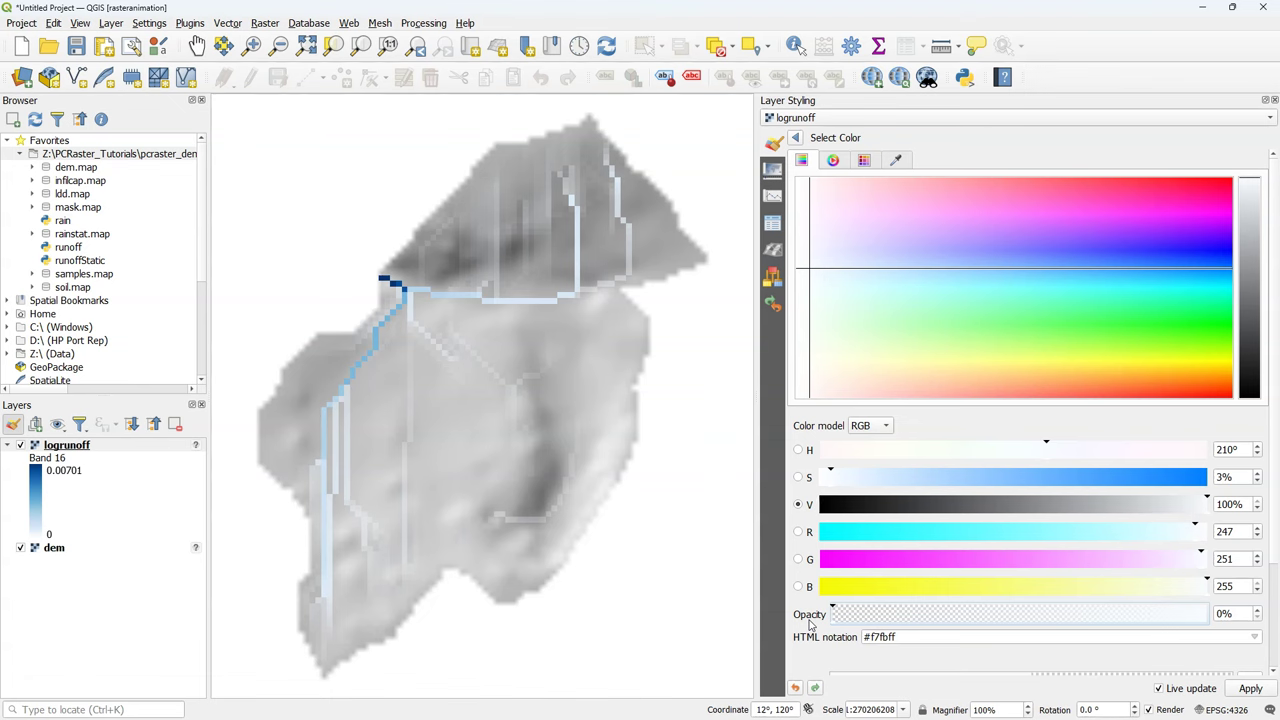
{"action": "left_click", "coordinate": [795, 138]}
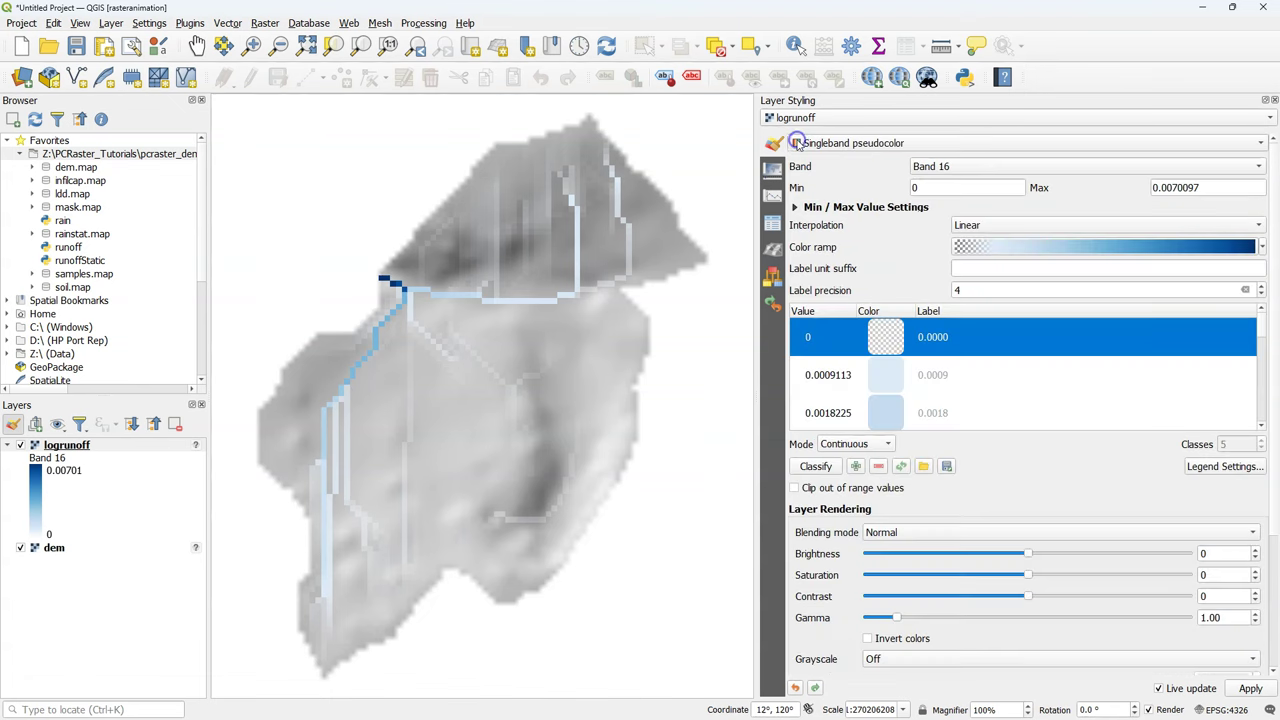
- Set the logrunoff layer's blending mode to Multiply
{"action": "left_click", "coordinate": [870, 535]}
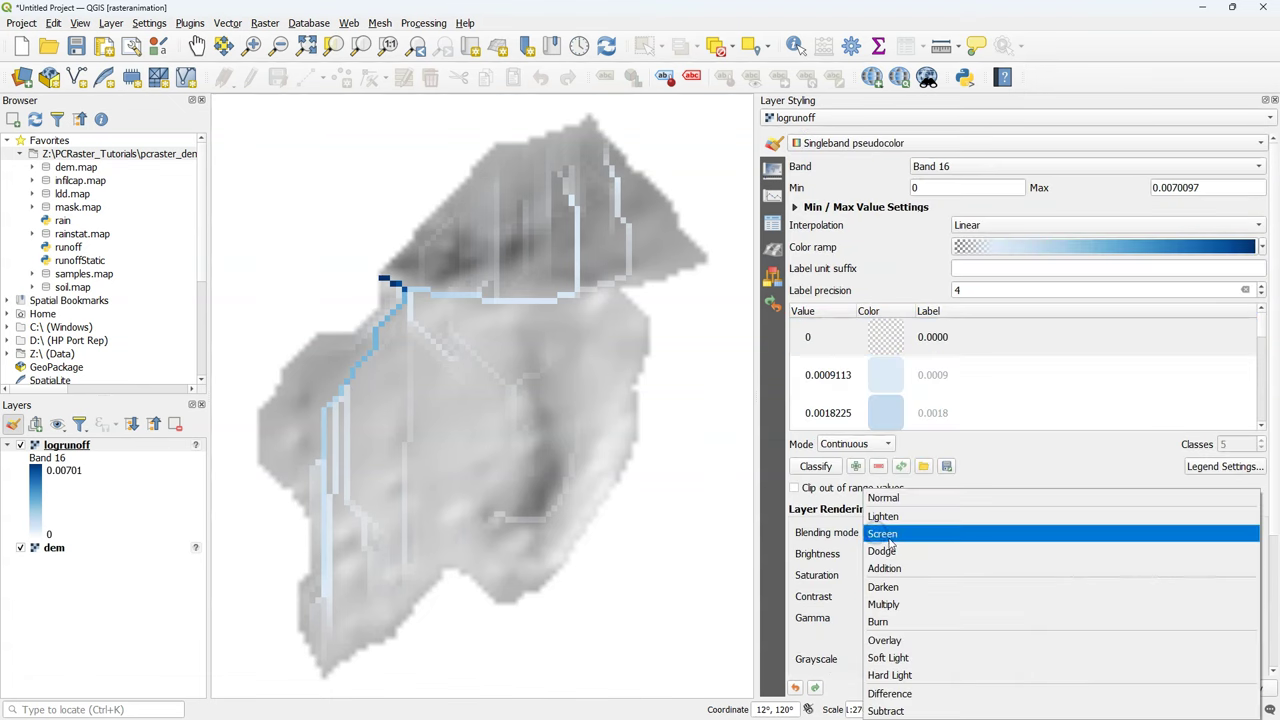
{"action": "left_click", "coordinate": [884, 604]}
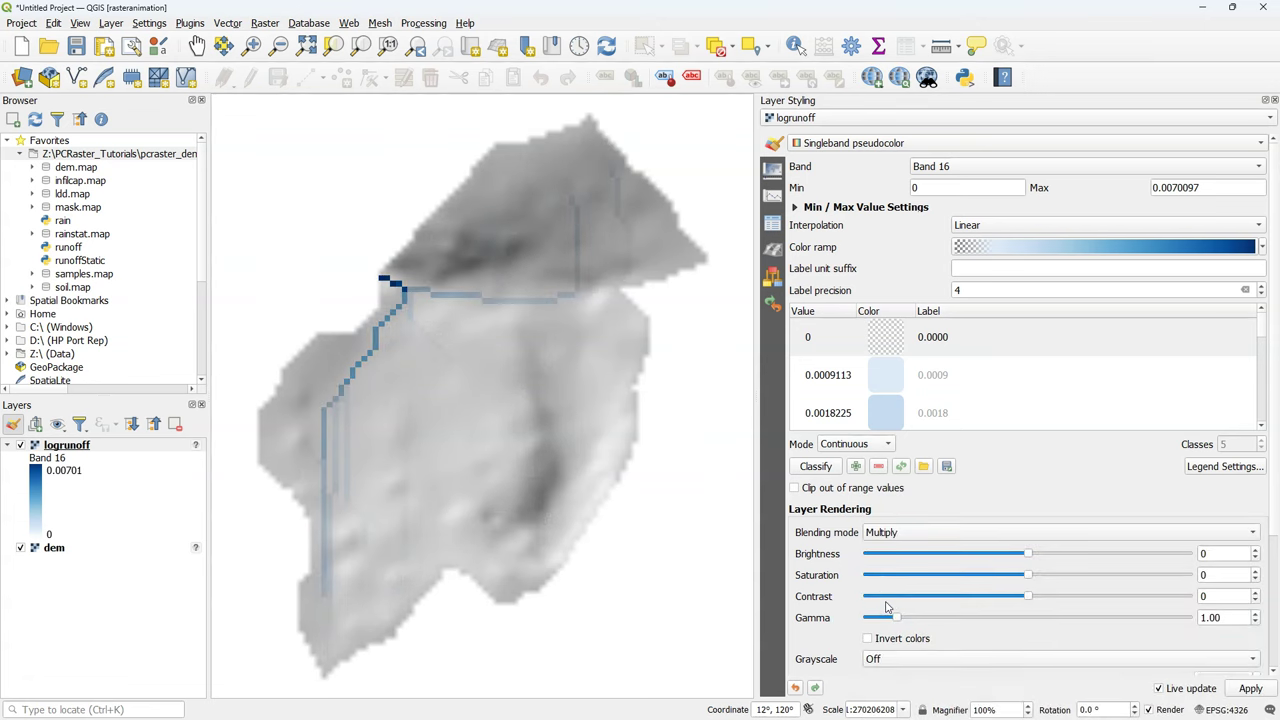
{"action": "left_click", "coordinate": [931, 410]}
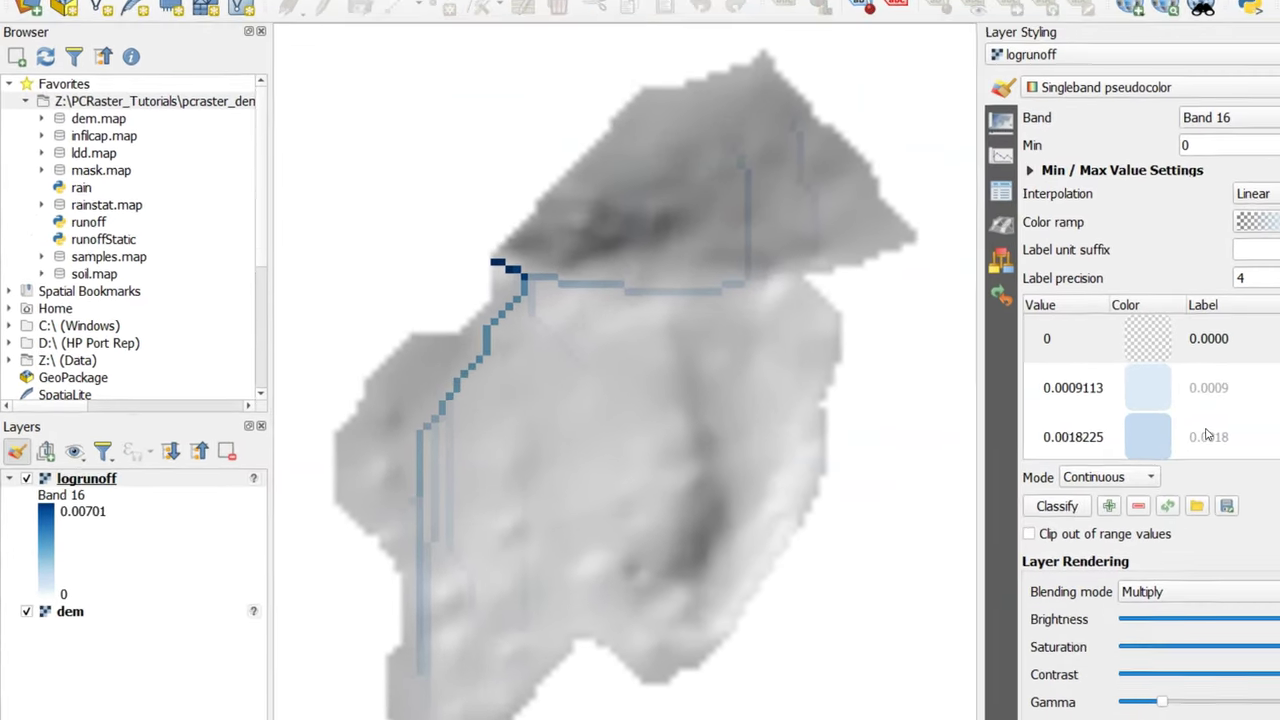
- In logrunoff's properties, enable Dynamic Temporal Control with Fixed Time Range Per Band
{"action": "right_click", "coordinate": [68, 452]}
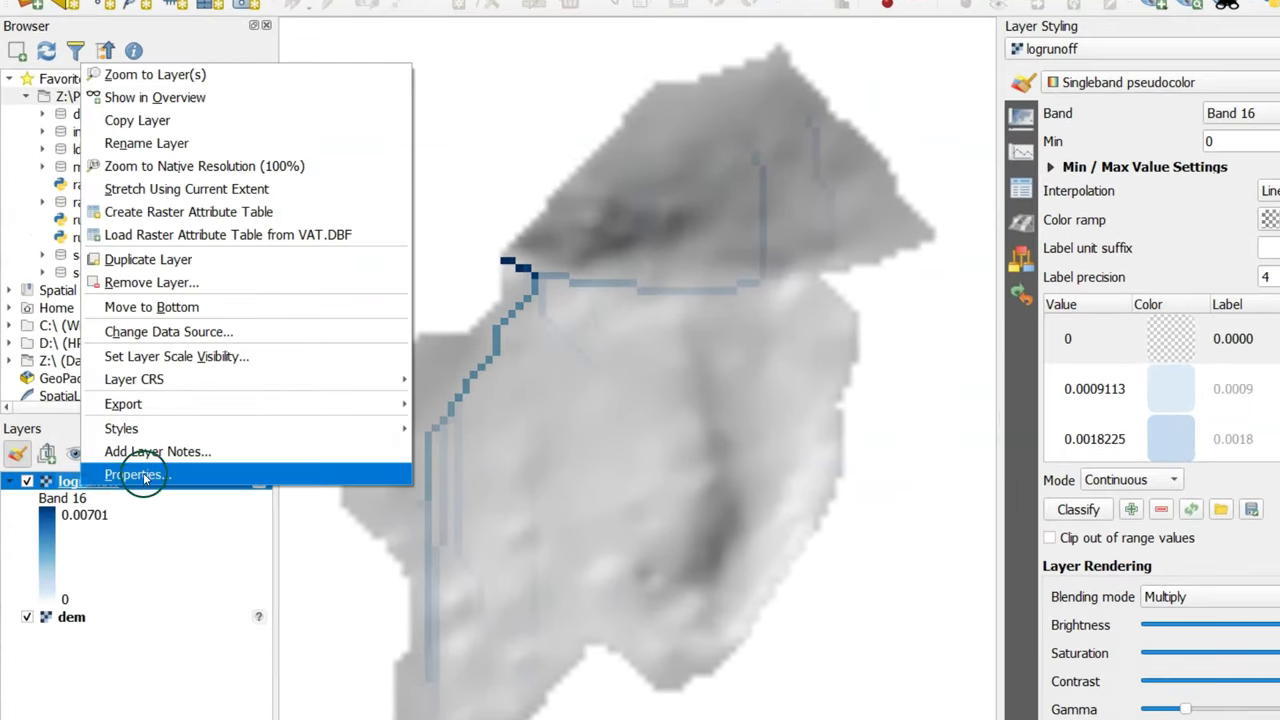
{"action": "left_click", "coordinate": [123, 475]}
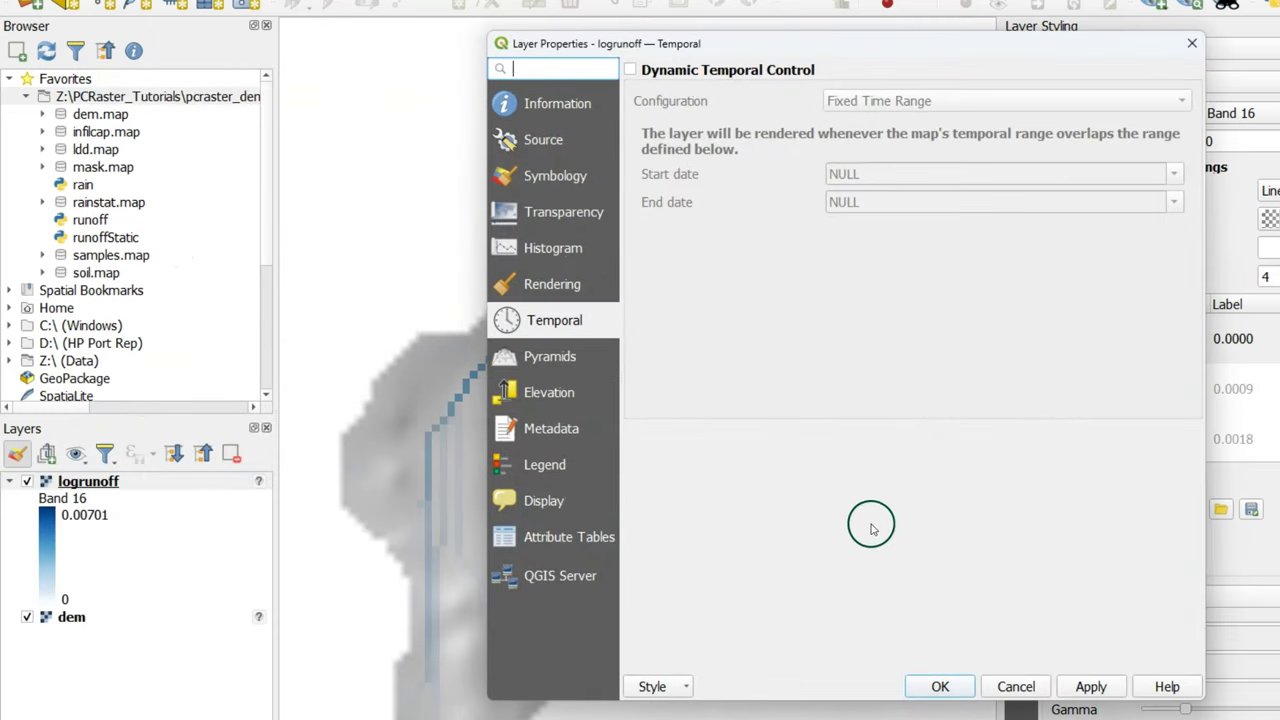
{"action": "left_click", "coordinate": [631, 70]}
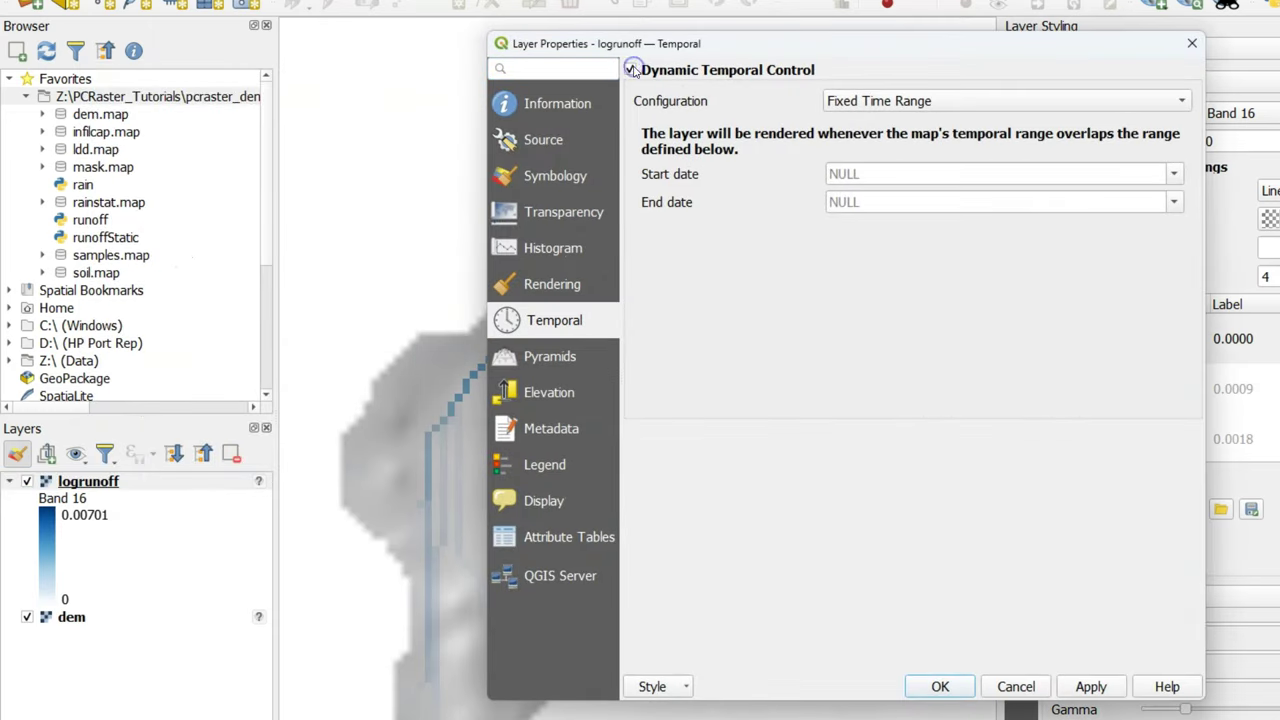
{"action": "left_click", "coordinate": [882, 104]}
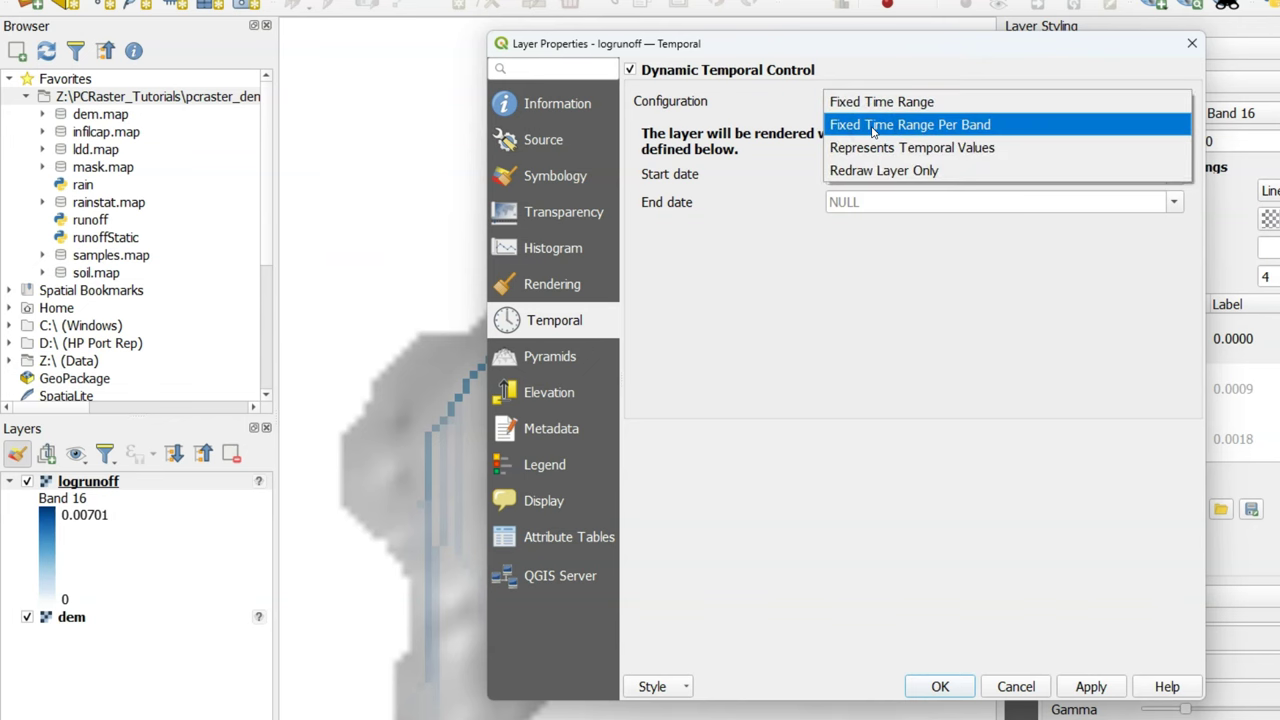
{"action": "left_click", "coordinate": [873, 128]}
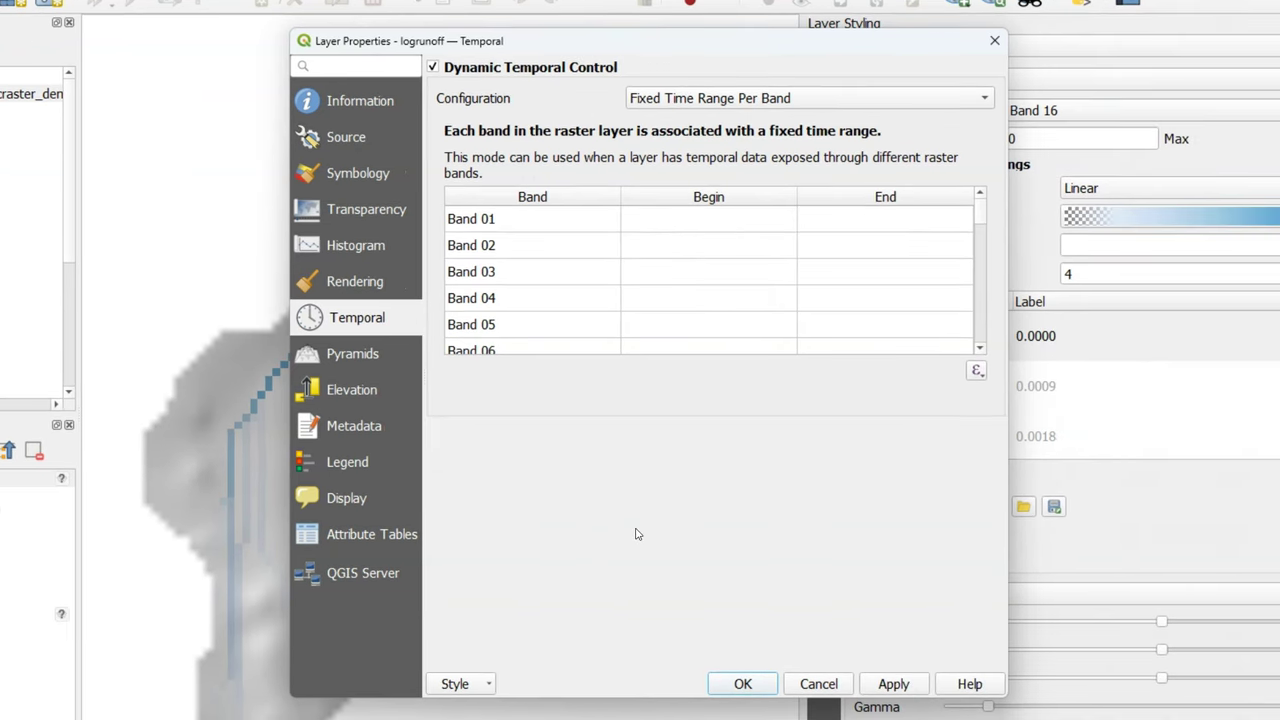
{"action": "left_click", "coordinate": [979, 373]}
{"action": "left_click", "coordinate": [1035, 395]}
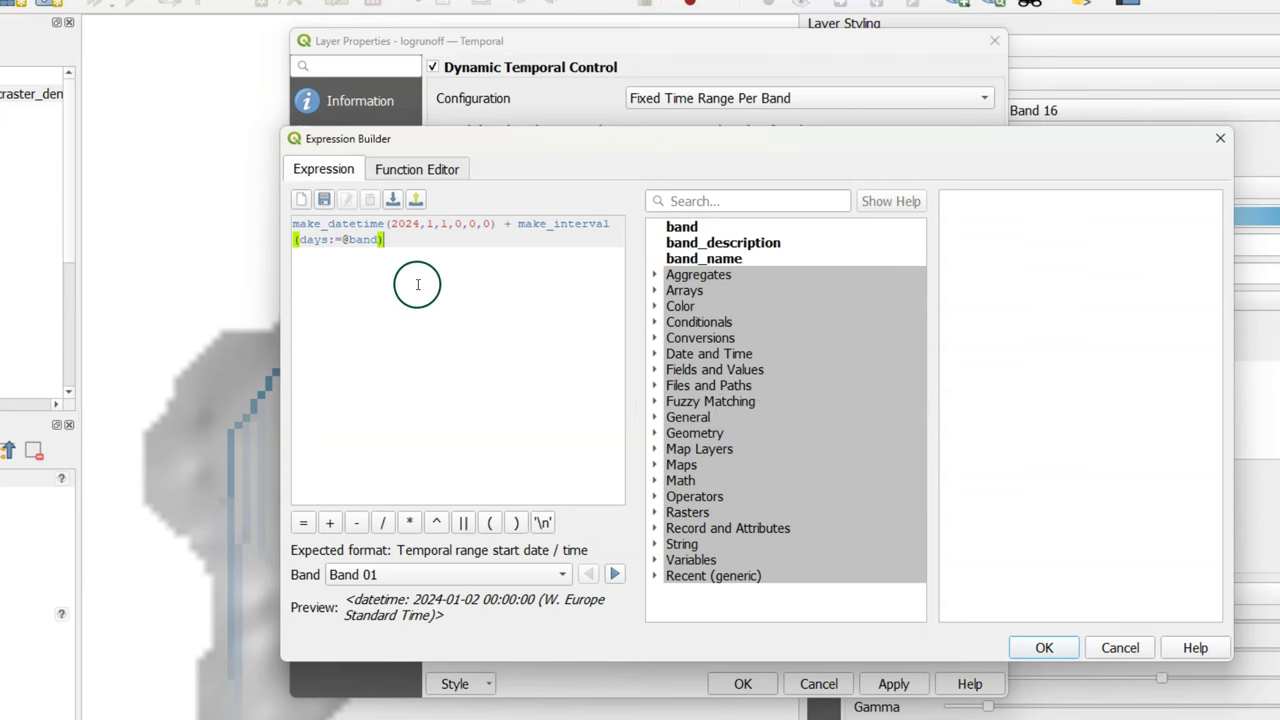
{"action": "scroll", "coordinate": [395, 287], "scroll_direction": "up", "scroll_amount": 4}
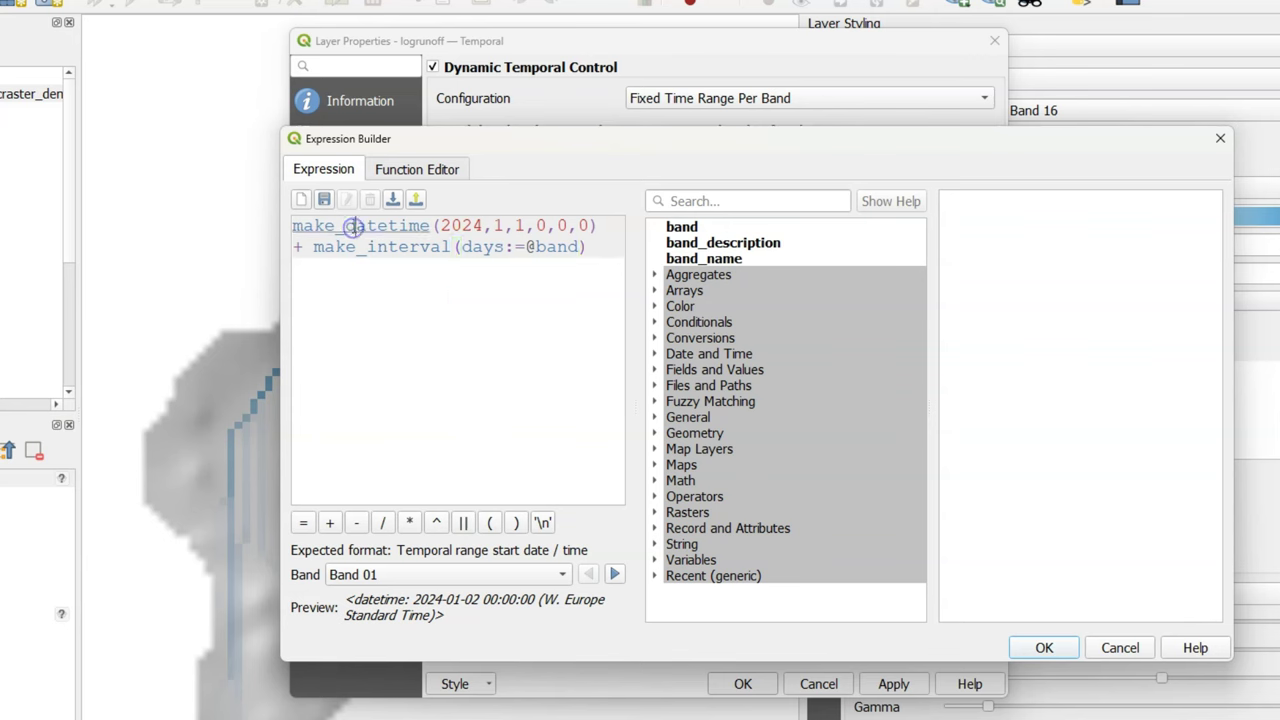
{"action": "left_click", "coordinate": [717, 201]}
{"action": "type", "text": "ma"}
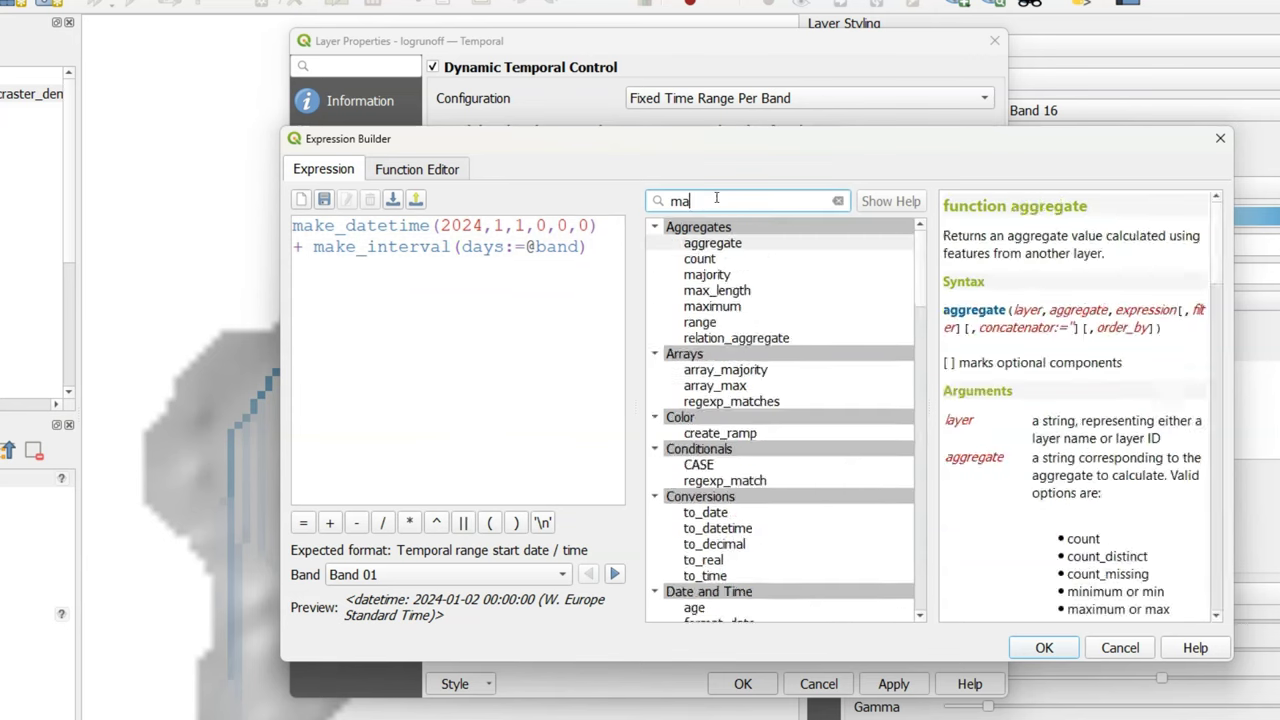
{"action": "type", "text": "ke"}
{"action": "left_click", "coordinate": [750, 259]}
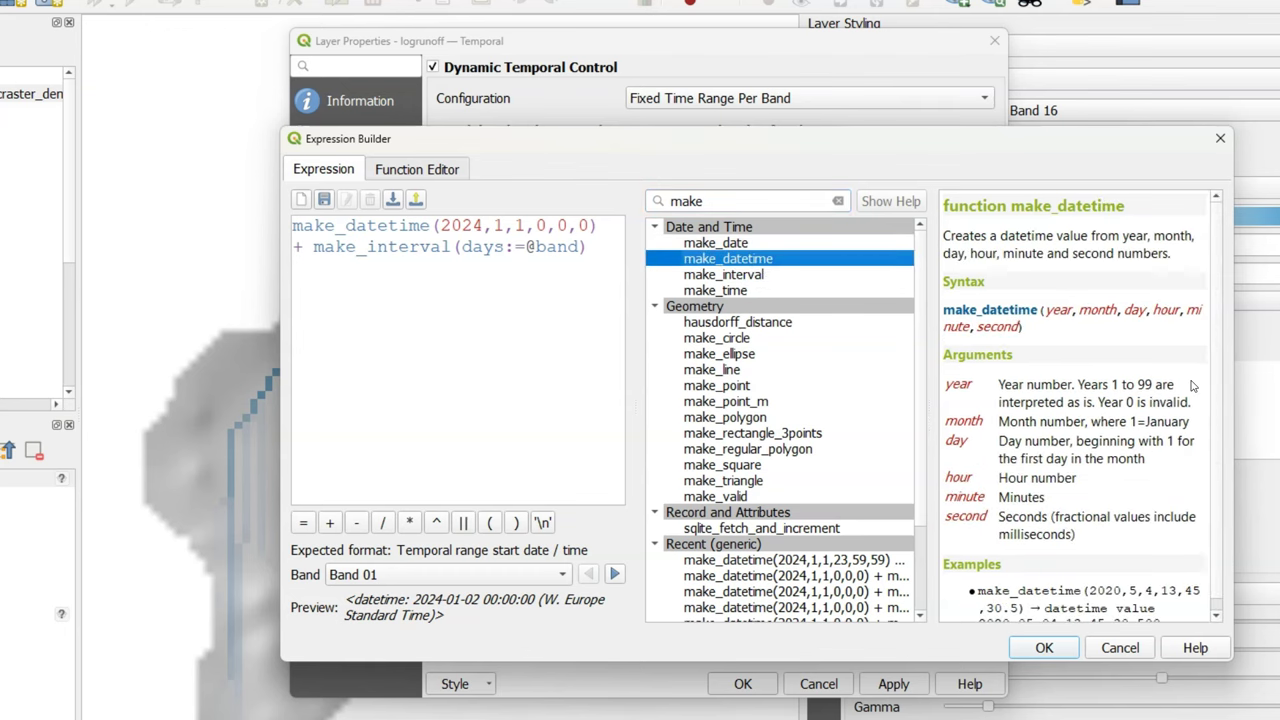
{"action": "scroll", "coordinate": [1101, 432], "scroll_direction": "down", "scroll_amount": 1}
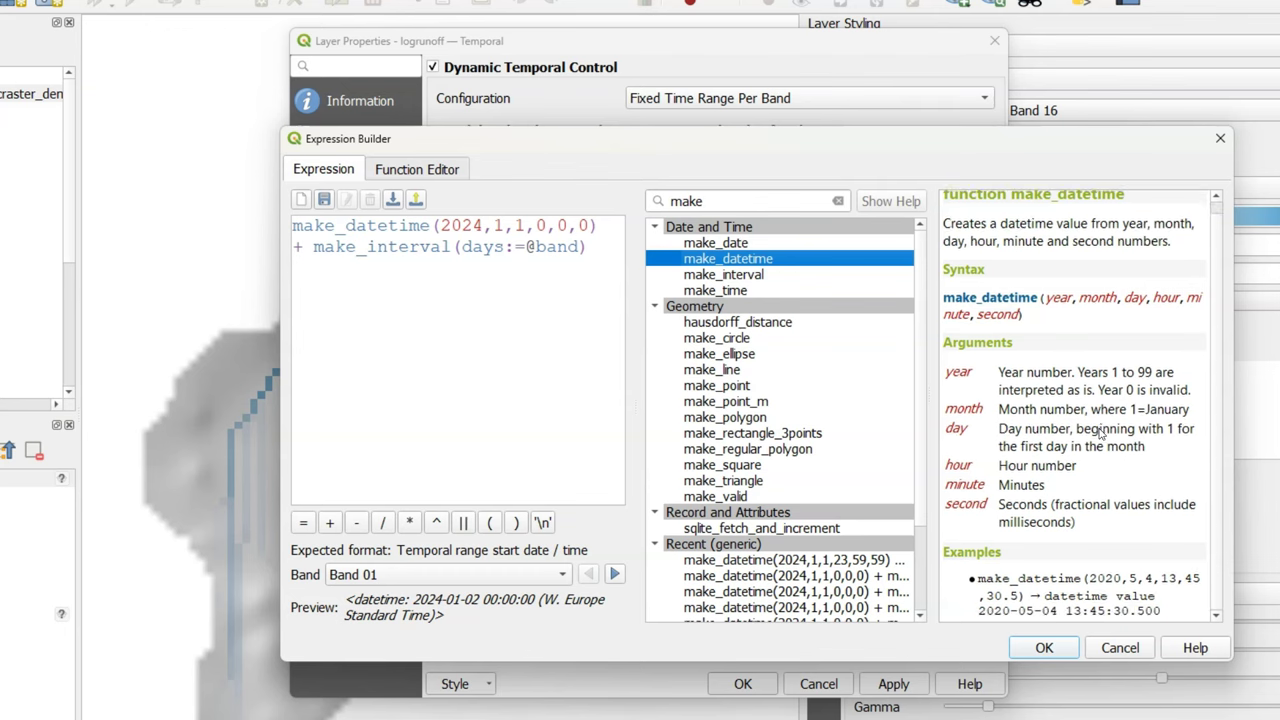
{"action": "scroll", "coordinate": [1101, 432], "scroll_direction": "up", "scroll_amount": 1}
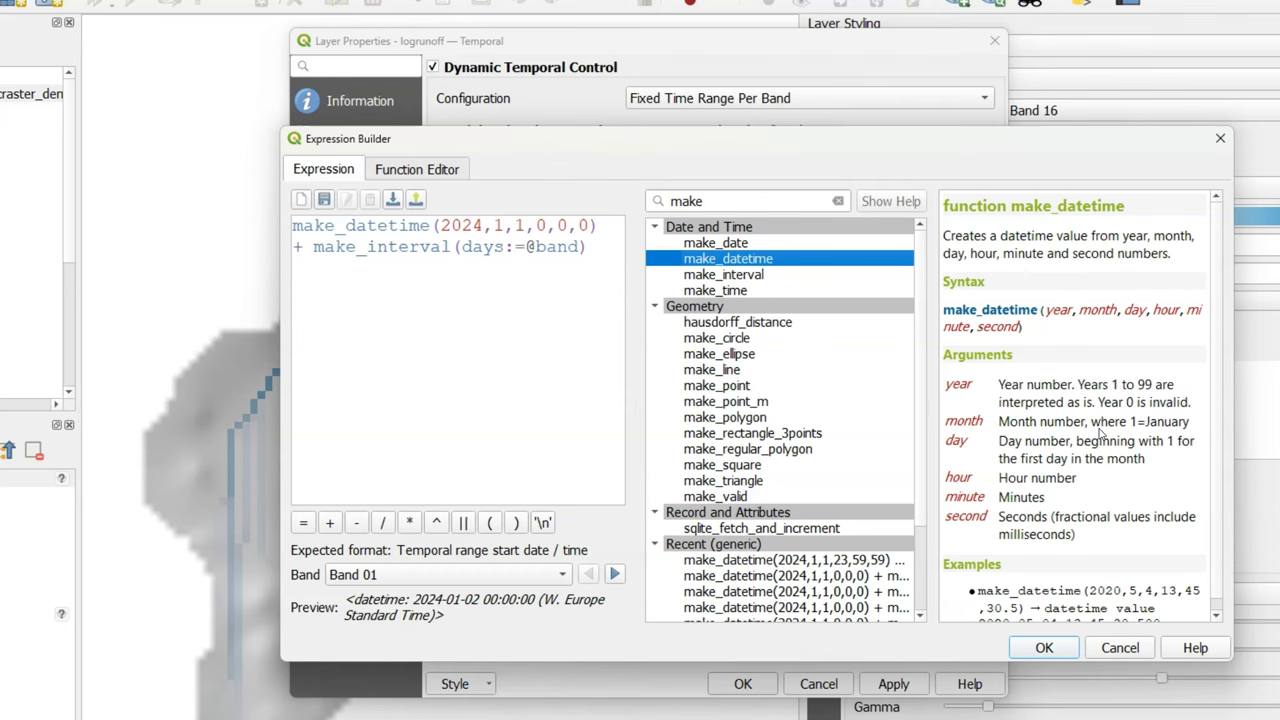
{"action": "left_click", "coordinate": [742, 279]}
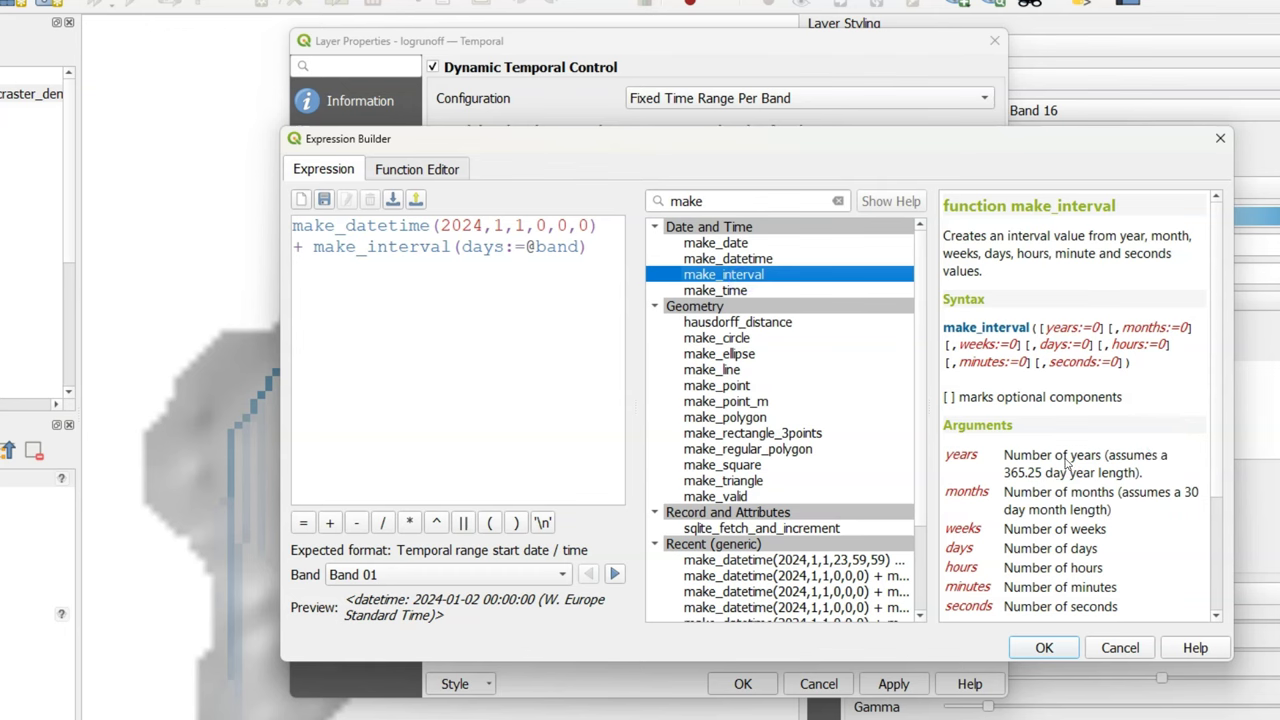
{"action": "scroll", "coordinate": [1066, 462], "scroll_direction": "down", "scroll_amount": 3}
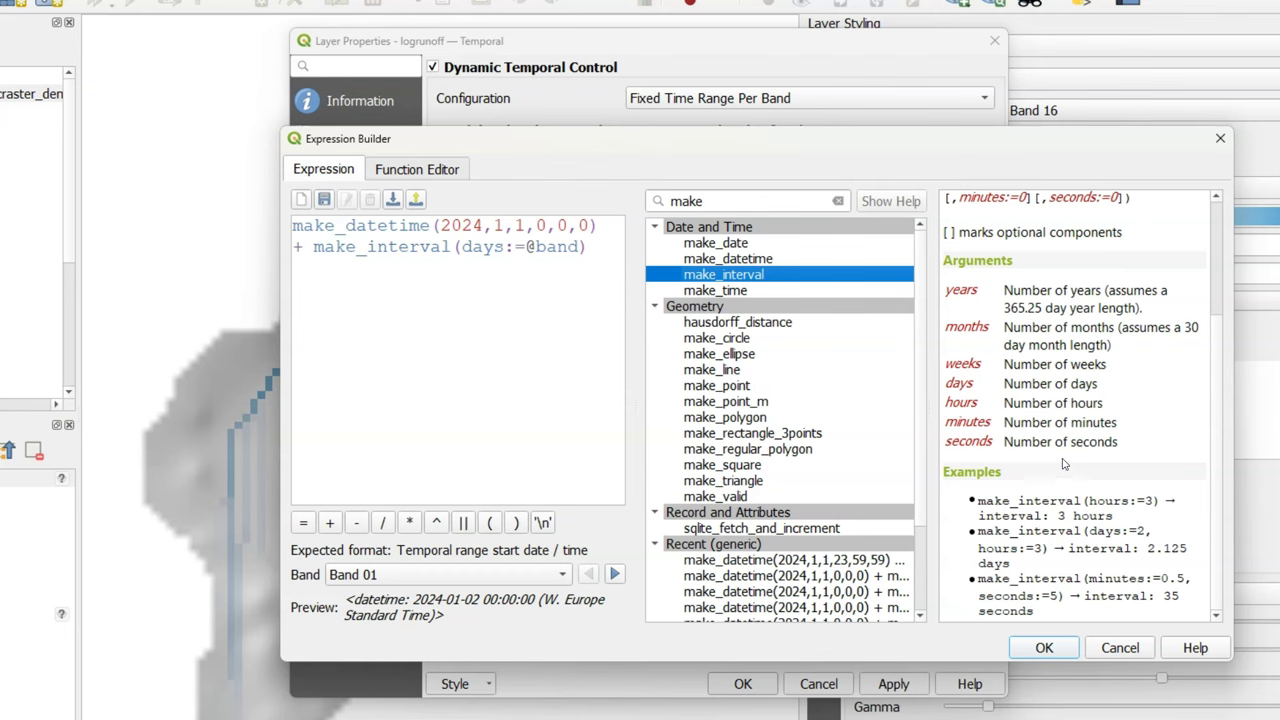
{"action": "left_click", "coordinate": [560, 250]}
{"action": "left_click", "coordinate": [1045, 649]}
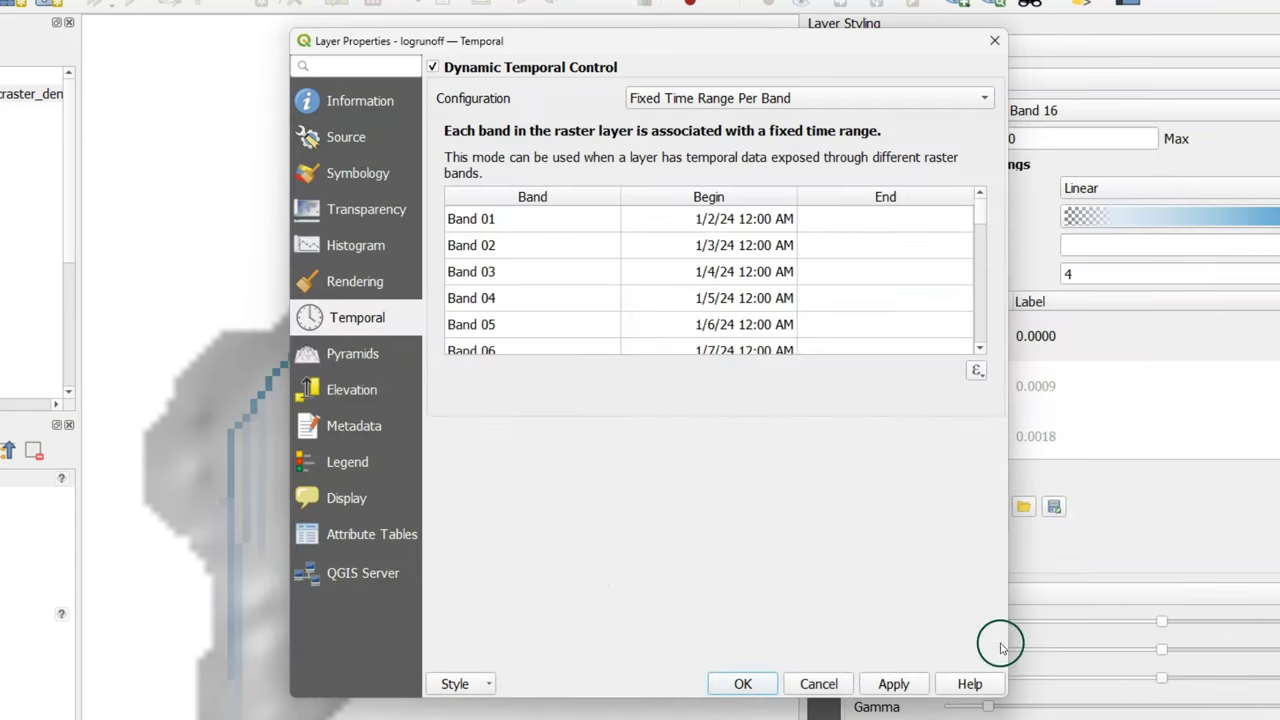
{"action": "left_click", "coordinate": [984, 370]}
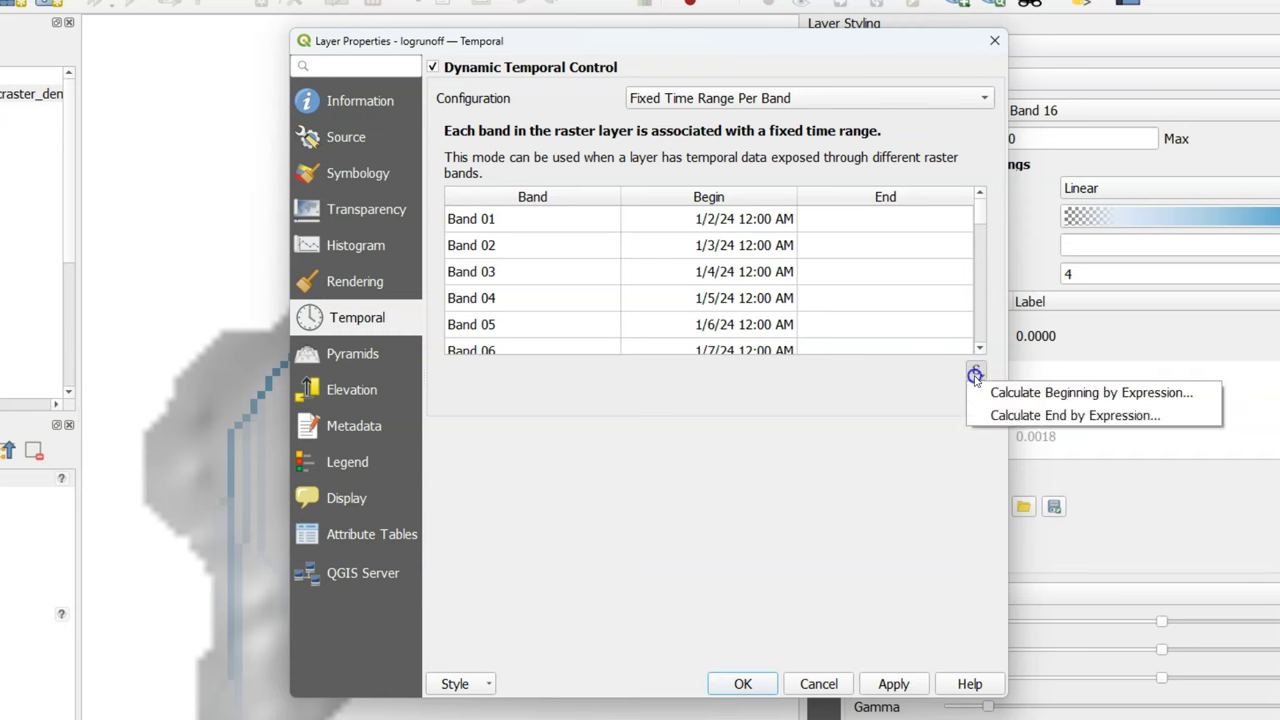
{"action": "left_click", "coordinate": [1018, 415]}
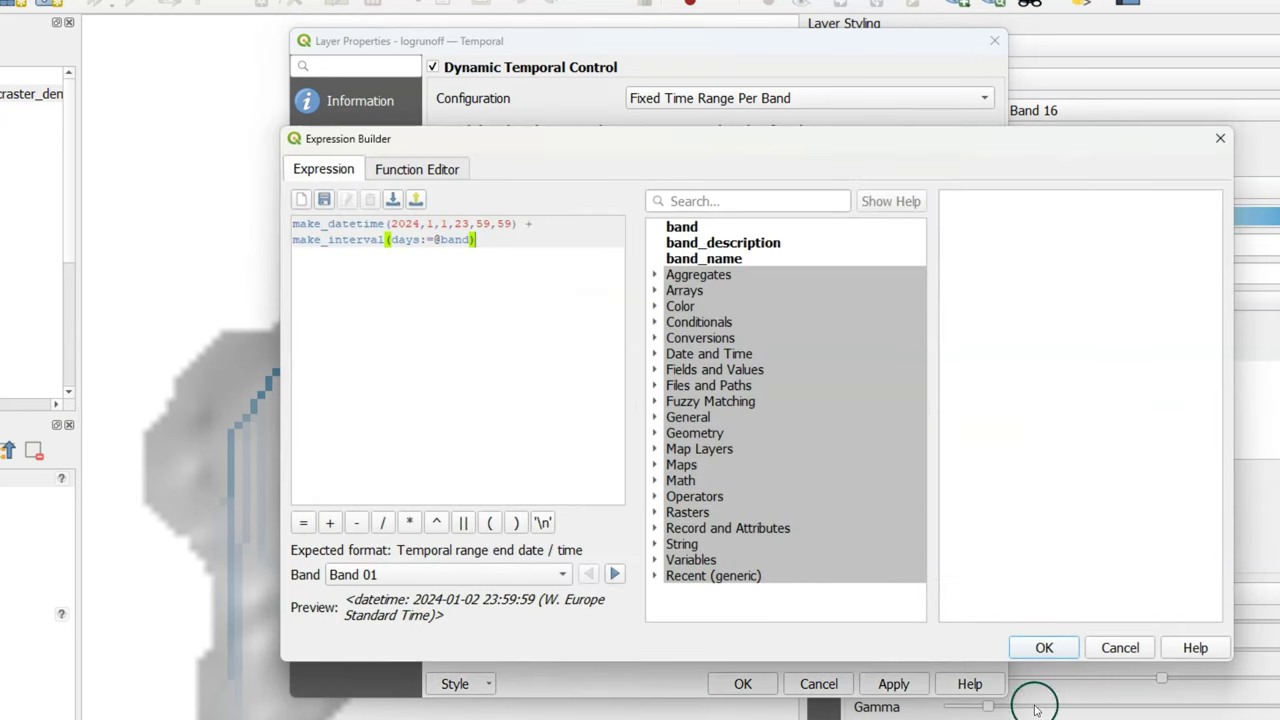
{"action": "left_click", "coordinate": [1057, 650]}
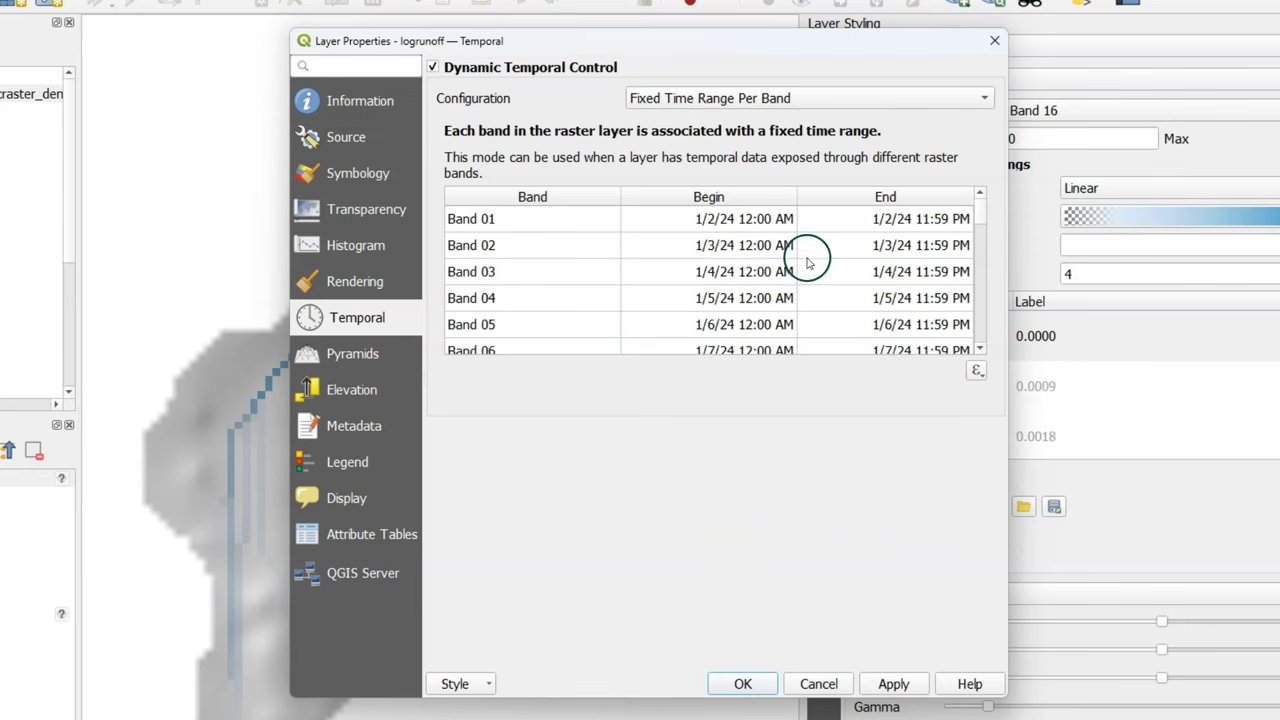
{"action": "left_click", "coordinate": [736, 222]}
{"action": "left_click", "coordinate": [736, 222]}
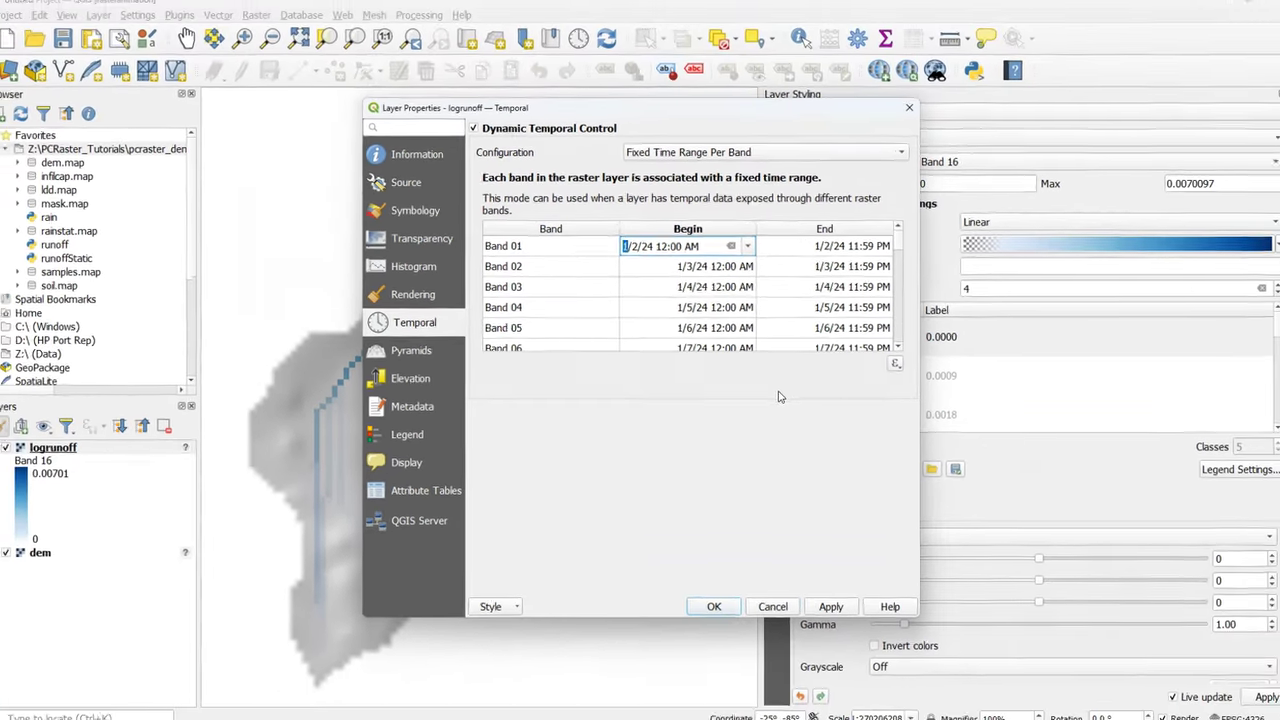
{"action": "left_click", "coordinate": [740, 683]}
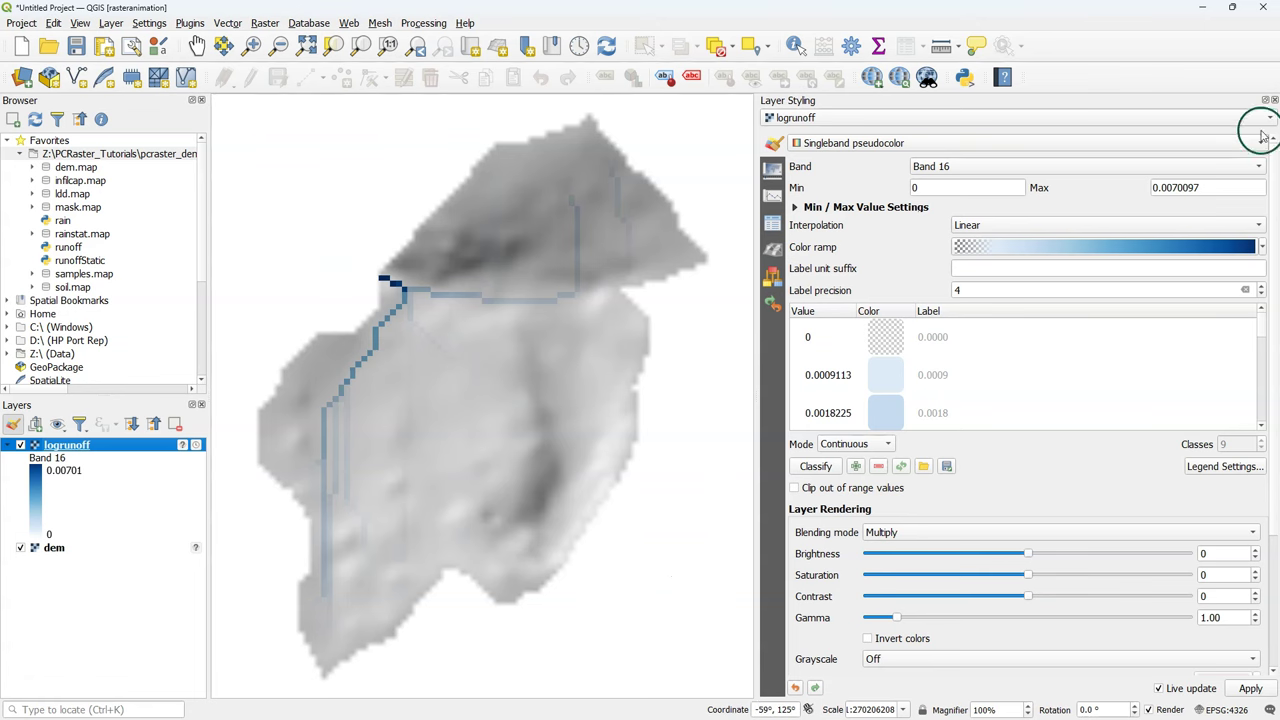
- Close Layer Styling and animate the Temporal Controller over the full 2024-01-02 to 2024-01-29 range
{"action": "left_click", "coordinate": [1273, 100]}
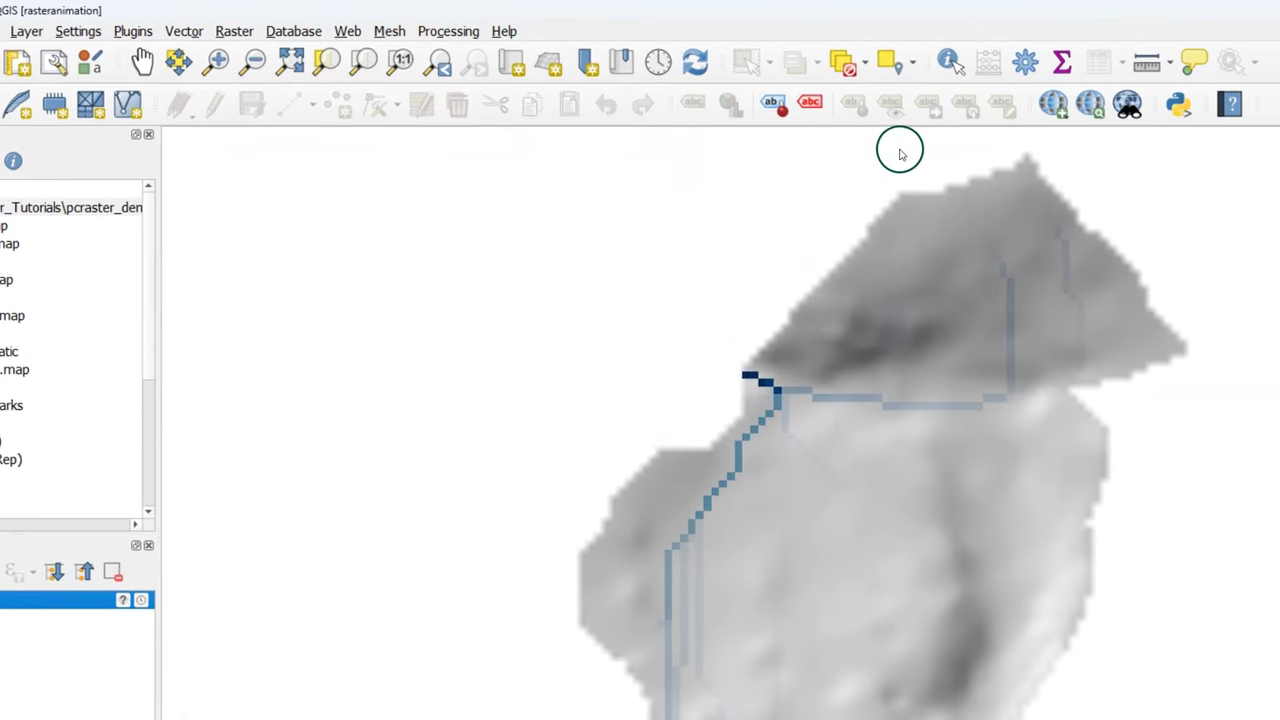
{"action": "left_click", "coordinate": [579, 46]}
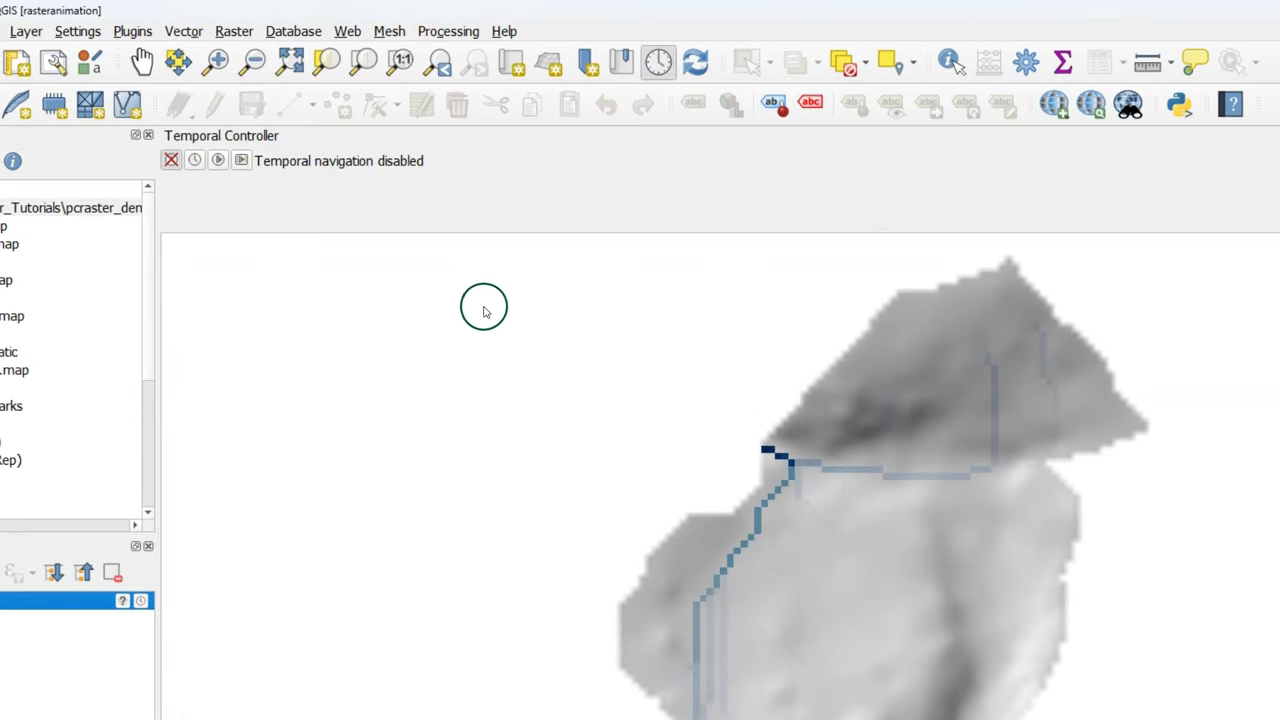
{"action": "left_click", "coordinate": [194, 160]}
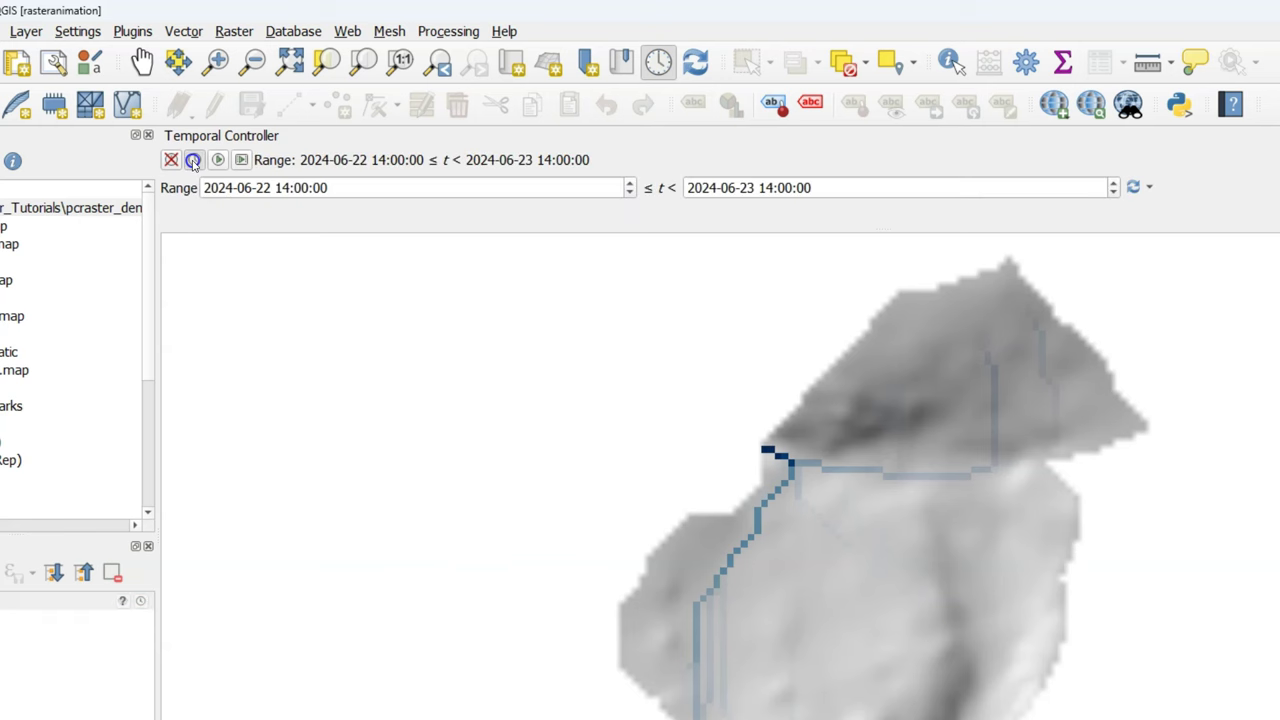
{"action": "left_click", "coordinate": [1133, 187]}
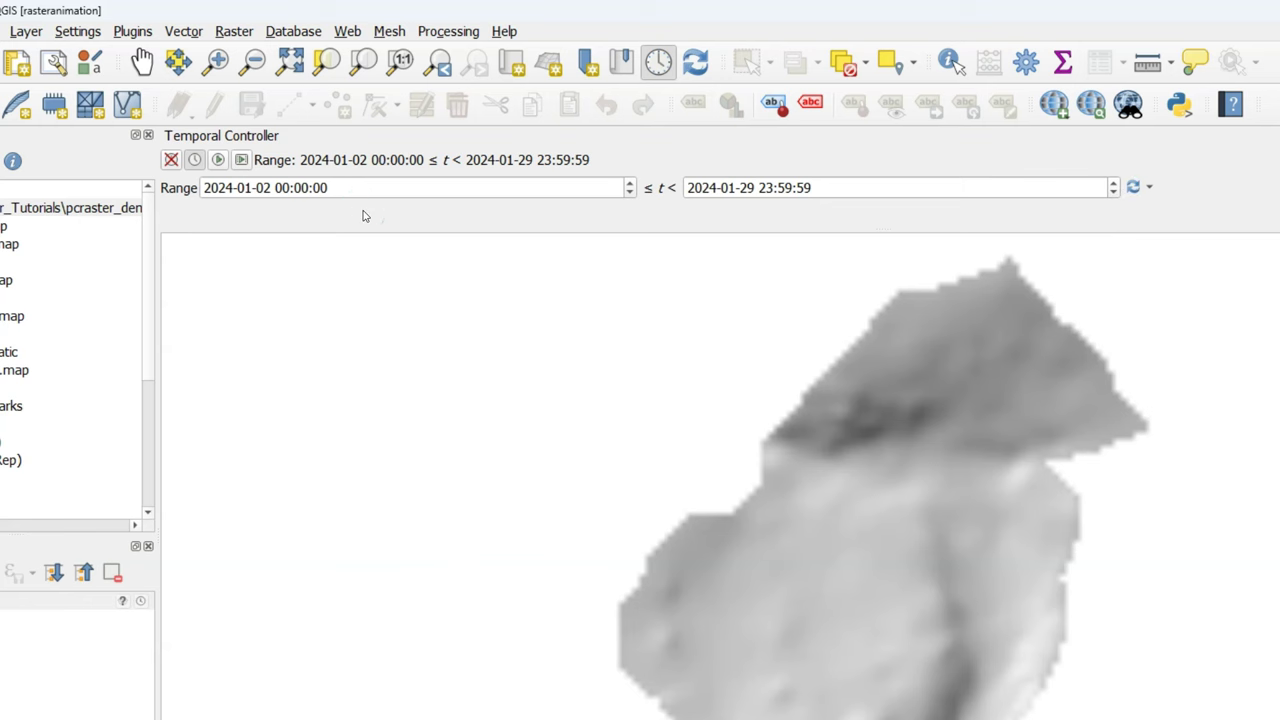
{"action": "left_click", "coordinate": [218, 160]}
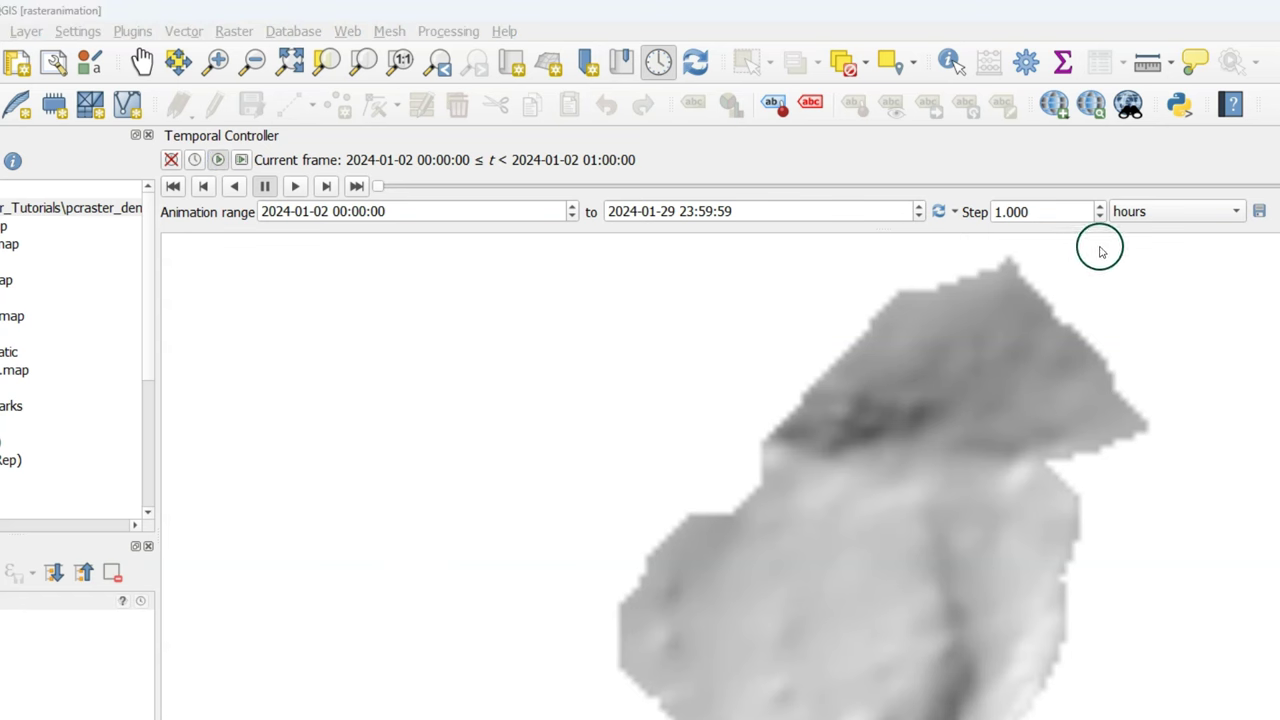
- Set the Temporal Controller step to source timestamps and play the daily runoff frames through 28 January
{"action": "left_click", "coordinate": [1133, 212]}
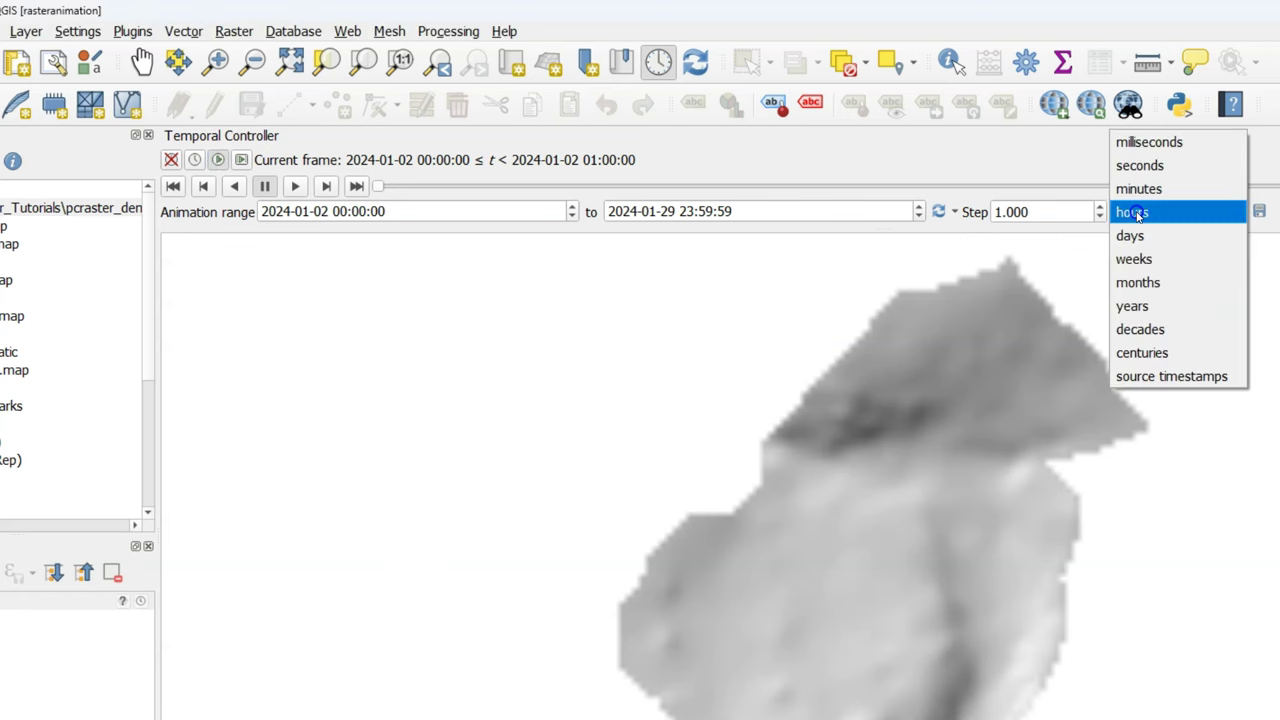
{"action": "left_click", "coordinate": [1146, 376]}
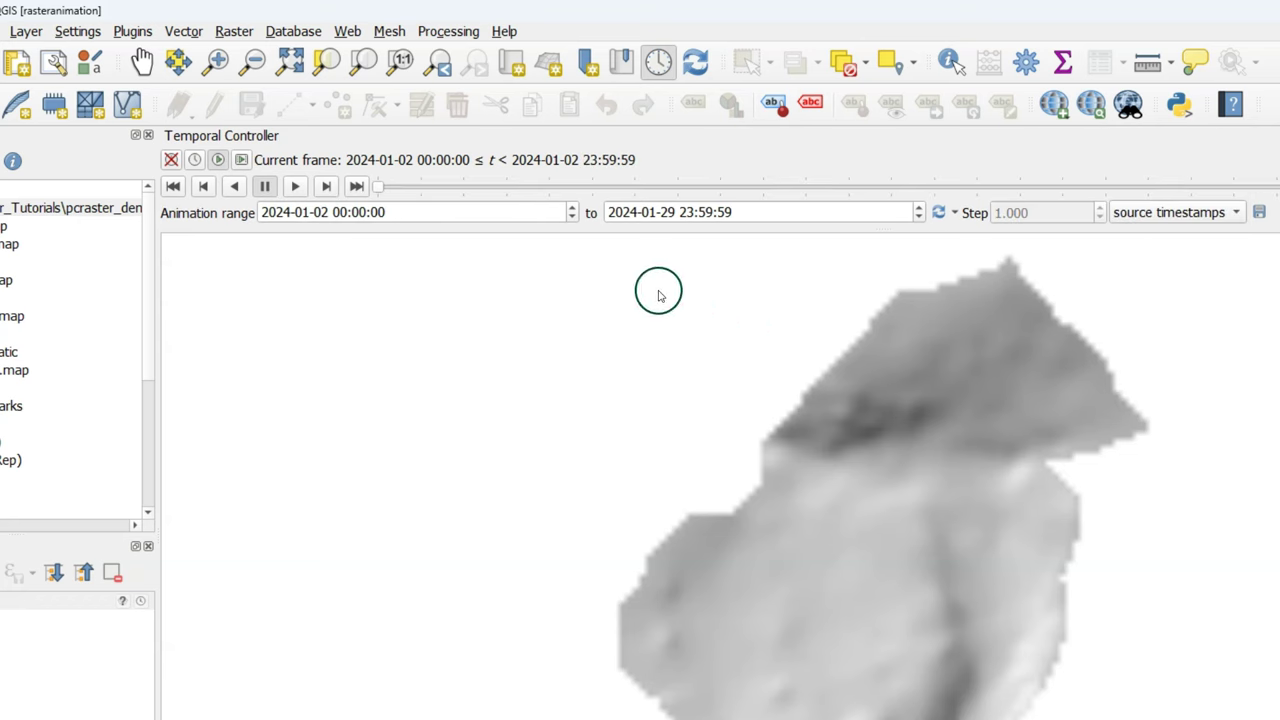
{"action": "left_click", "coordinate": [297, 187]}
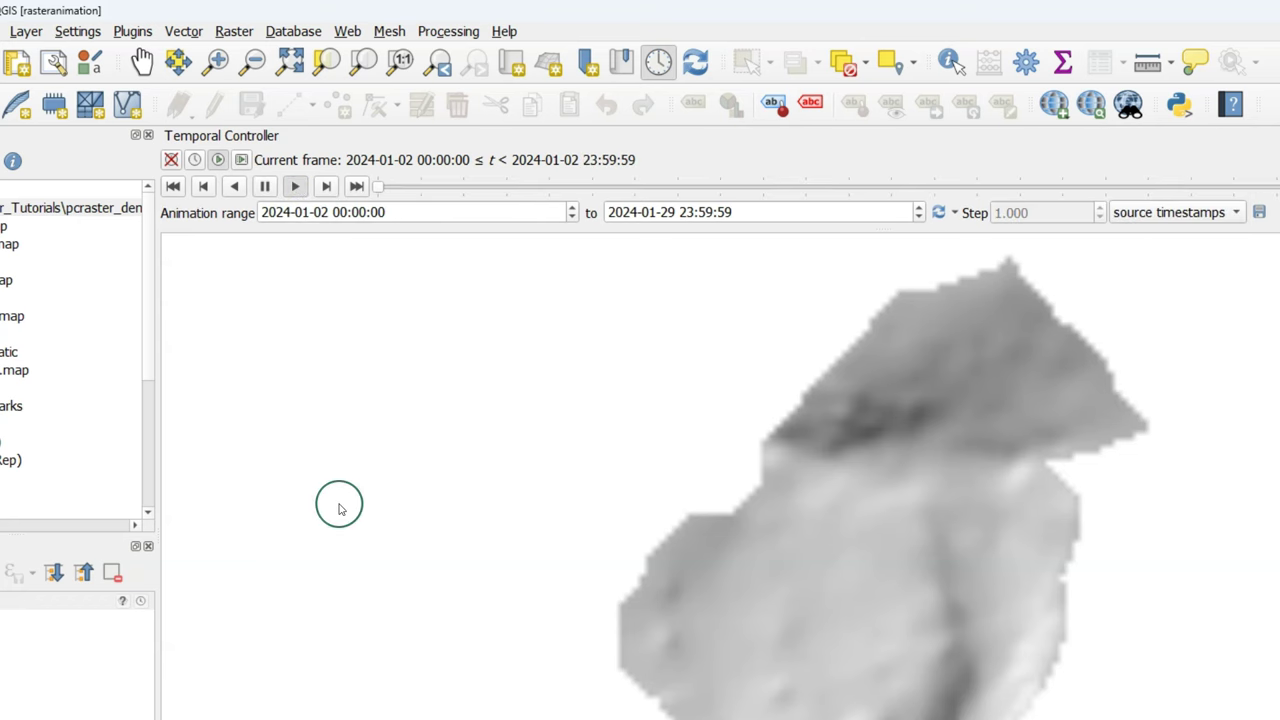